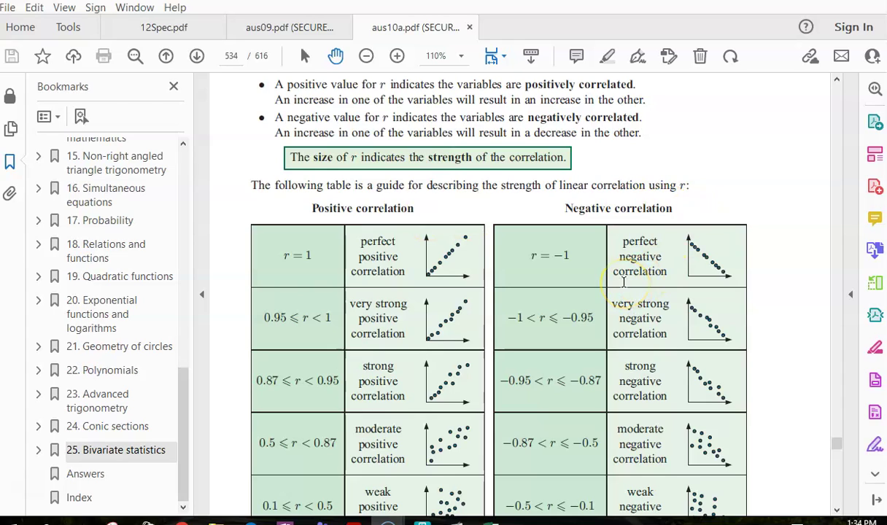
left_click(836, 81)
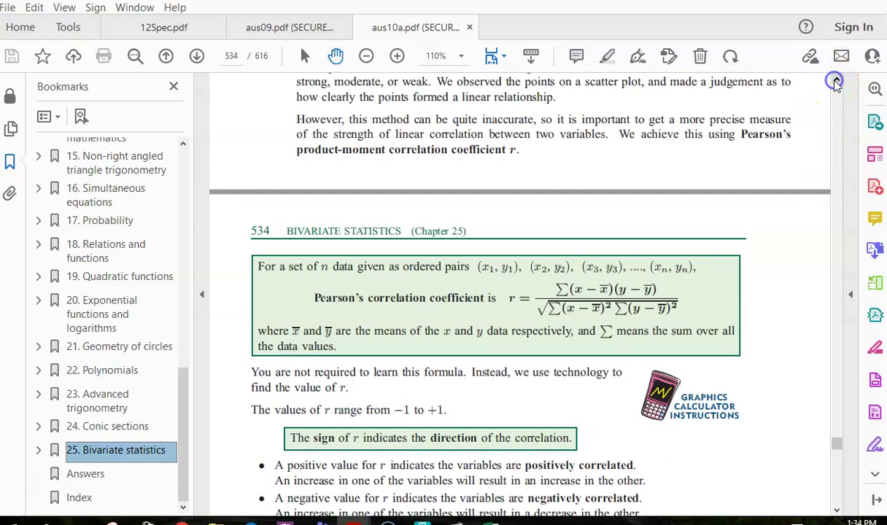
left_click(837, 81)
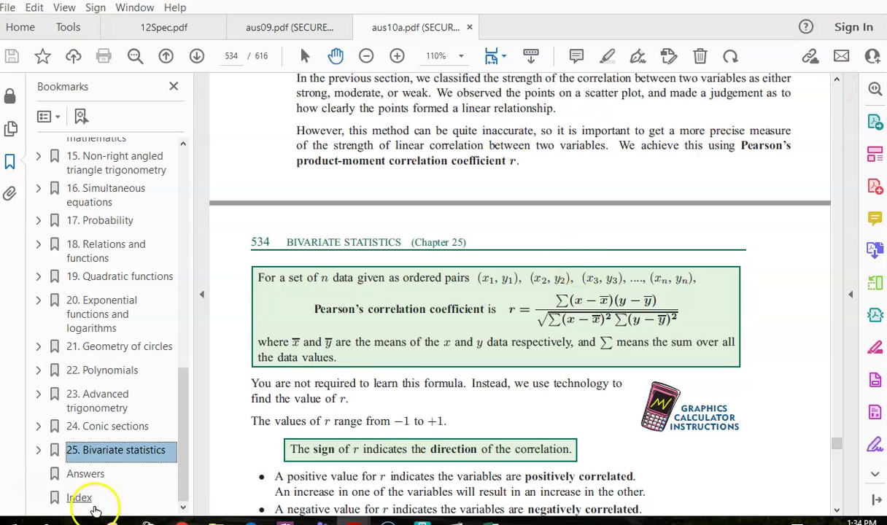
scroll(520, 292, "down", 10)
left_click(836, 81)
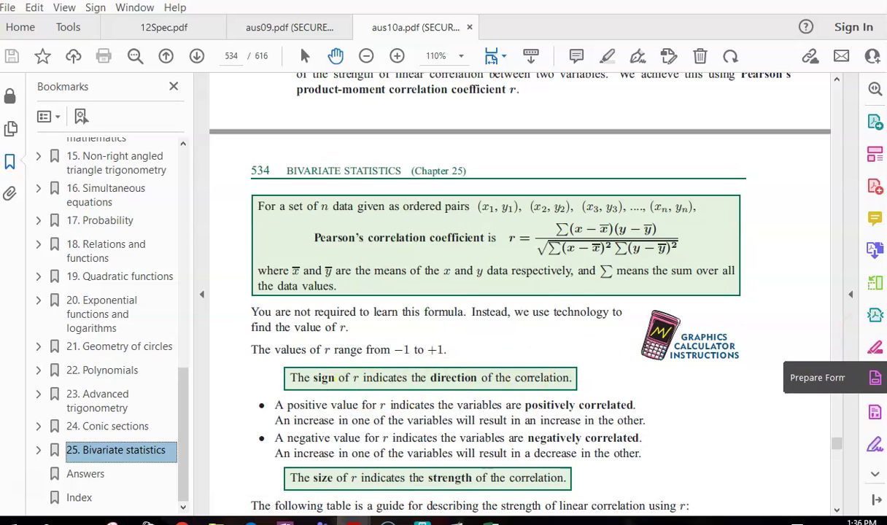
left_click(837, 511)
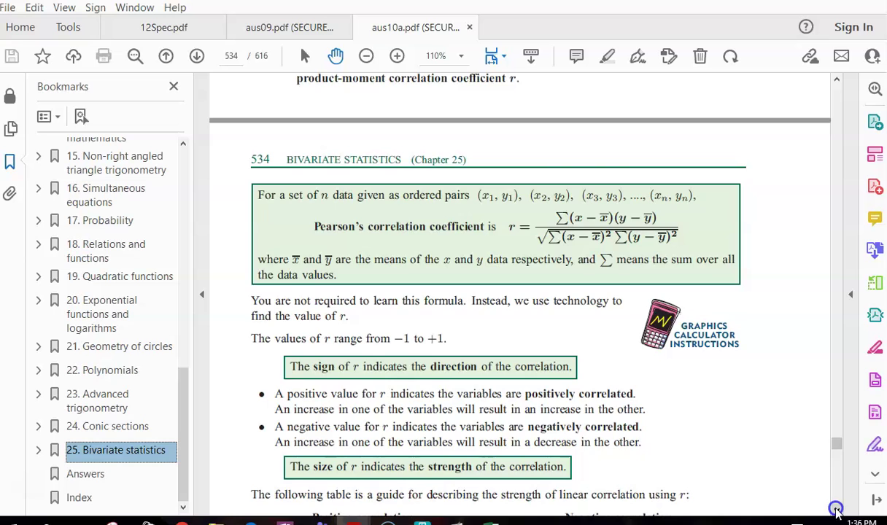
left_click(837, 510)
left_click(838, 510)
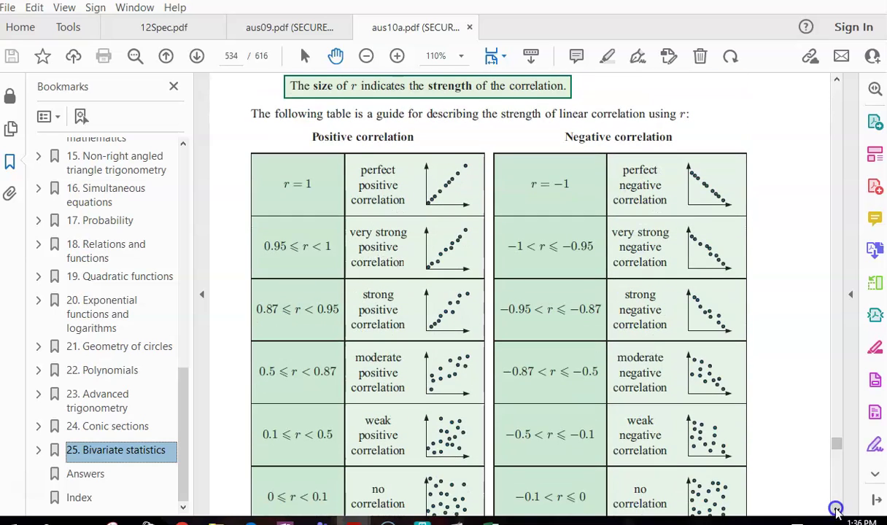
left_click(837, 510)
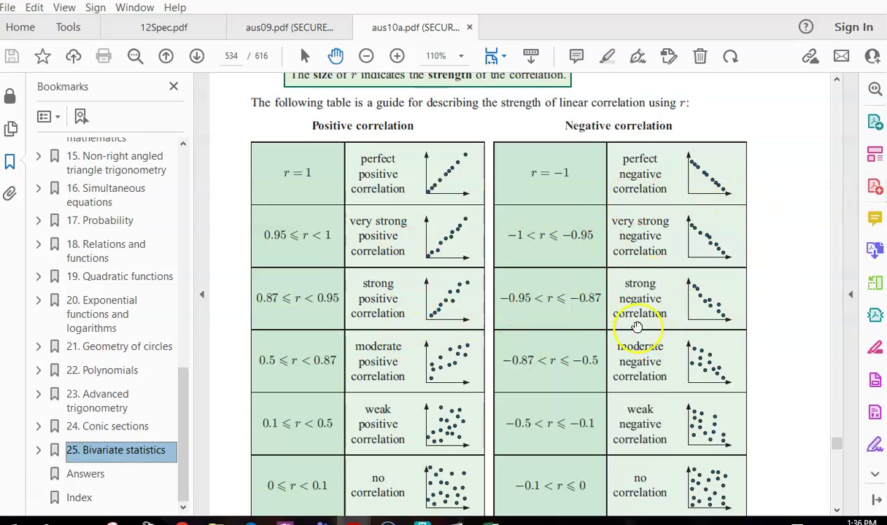
left_click(837, 510)
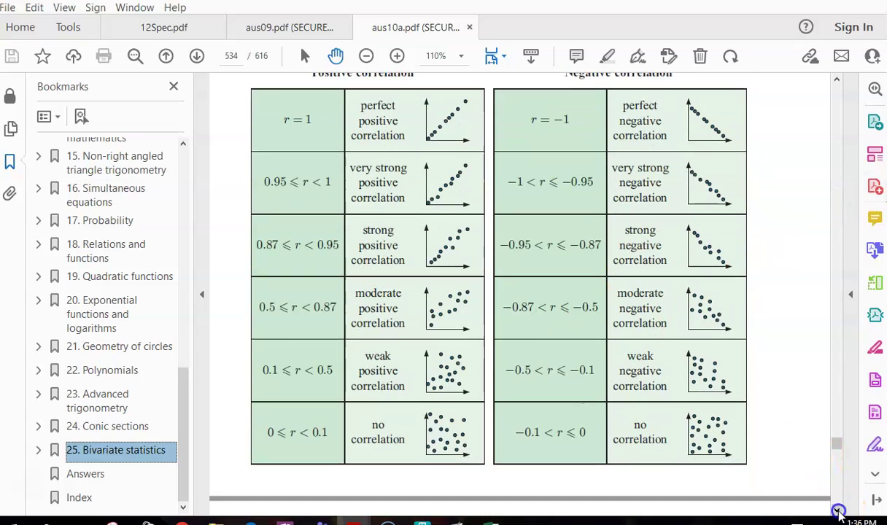
left_click(837, 509)
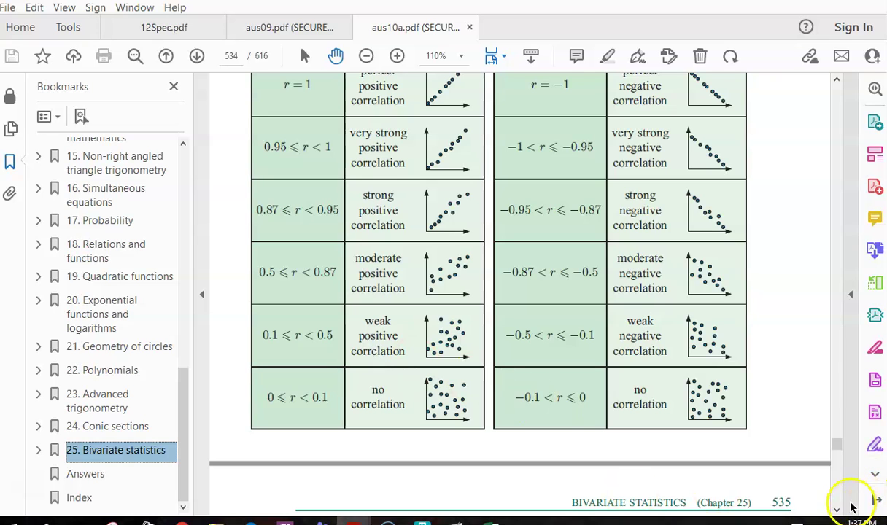
Scroll to Example 4's father-son height data on page 535, then switch to fx-CG Manager PLUS
left_click_drag(837, 511, 837, 513)
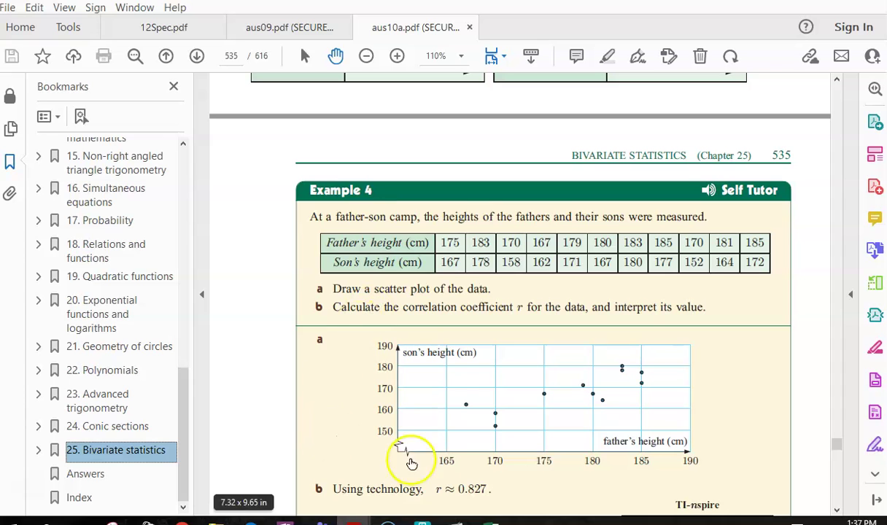
left_click(423, 522)
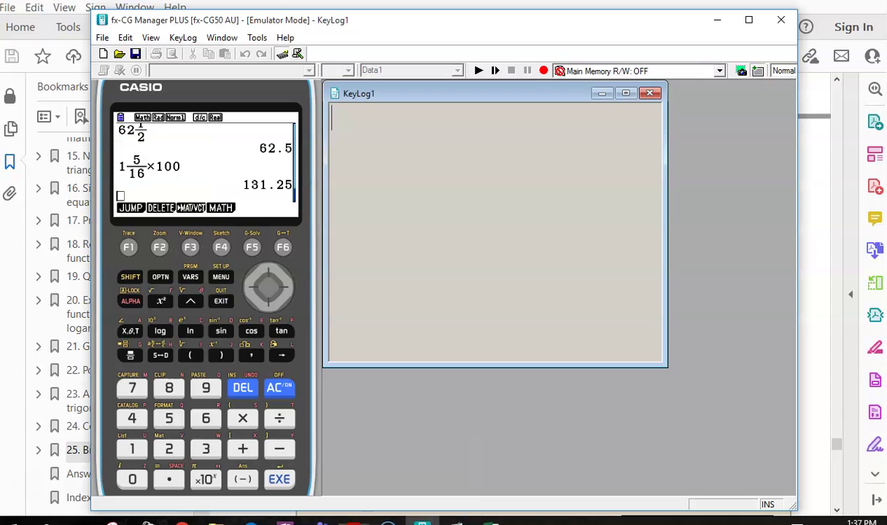
Go to the main menu and open the Statistics list editor
left_click(221, 281)
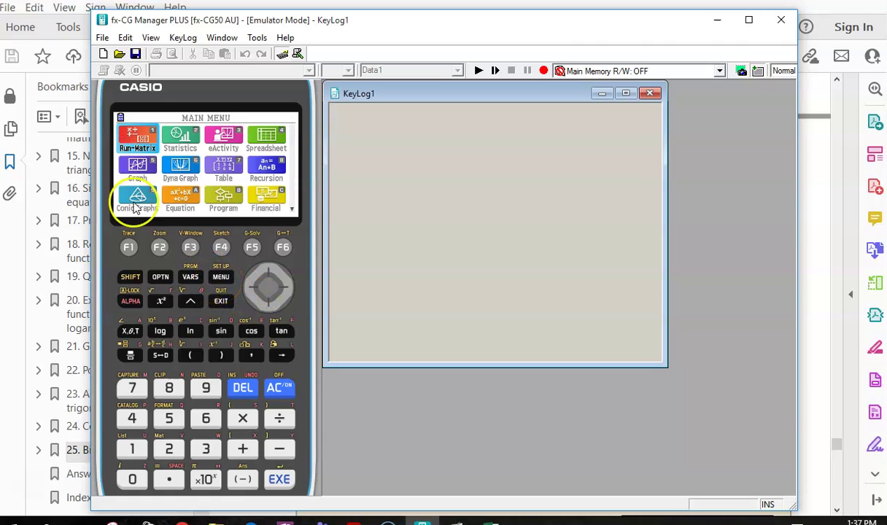
left_click(289, 290)
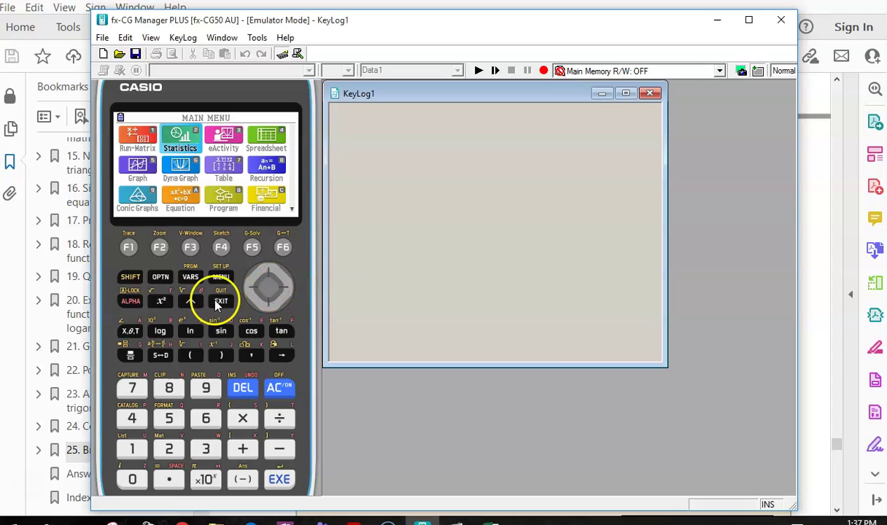
left_click(250, 287)
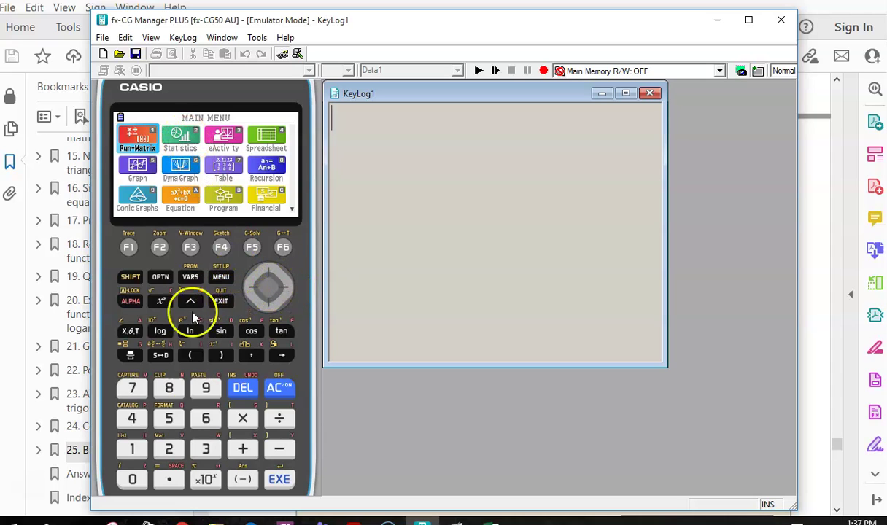
left_click(171, 449)
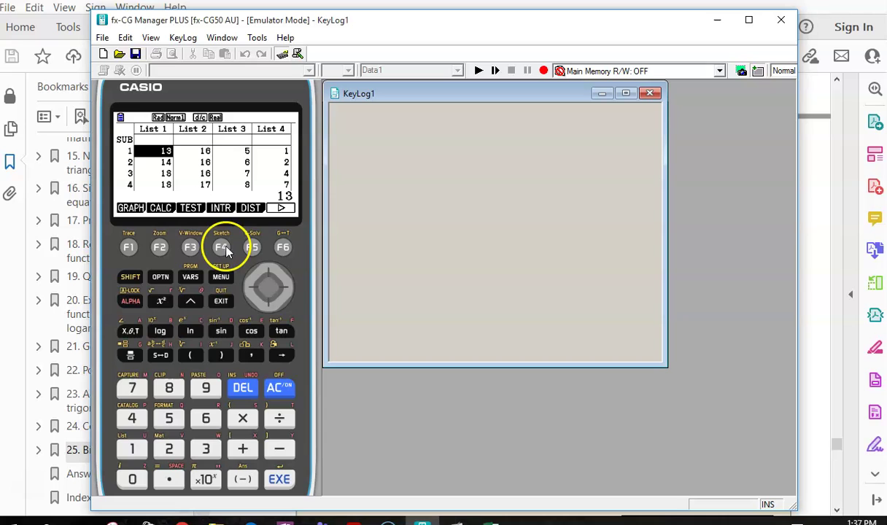
Delete all values from List 1 and List 2, ending at List 1's first row
left_click(284, 248)
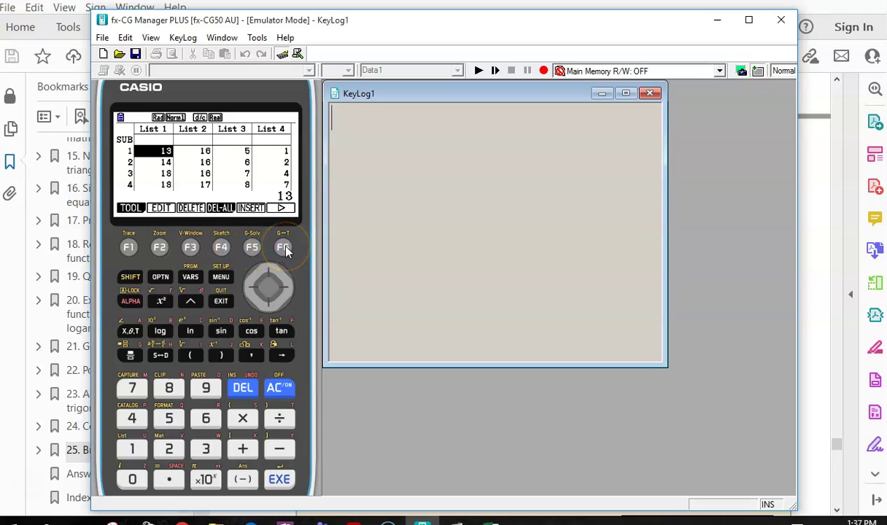
left_click(221, 249)
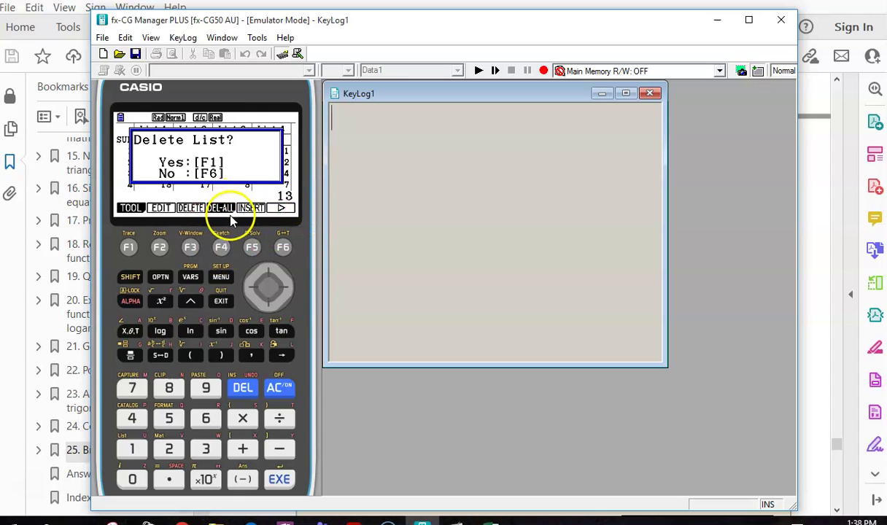
left_click(128, 247)
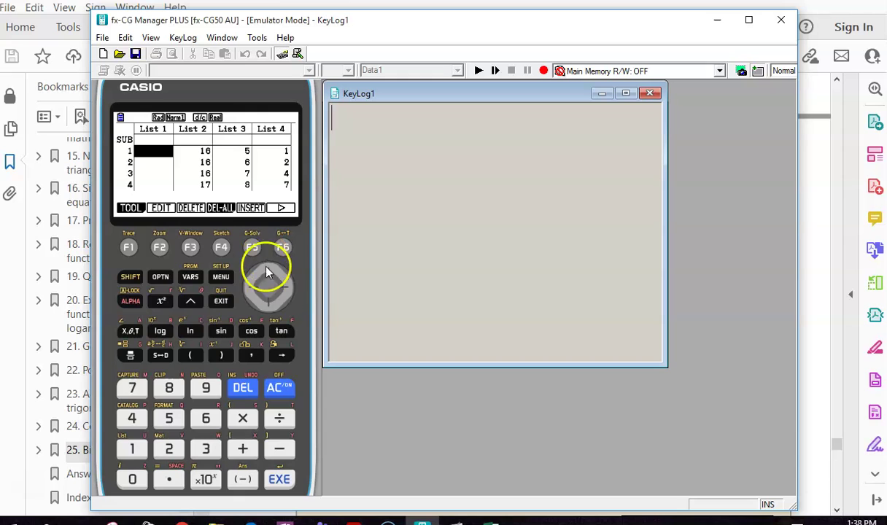
left_click(284, 291)
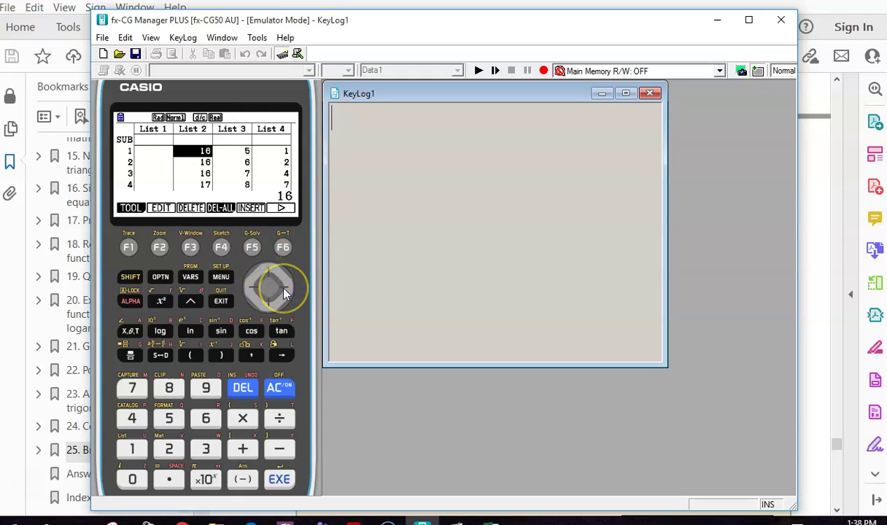
left_click(220, 247)
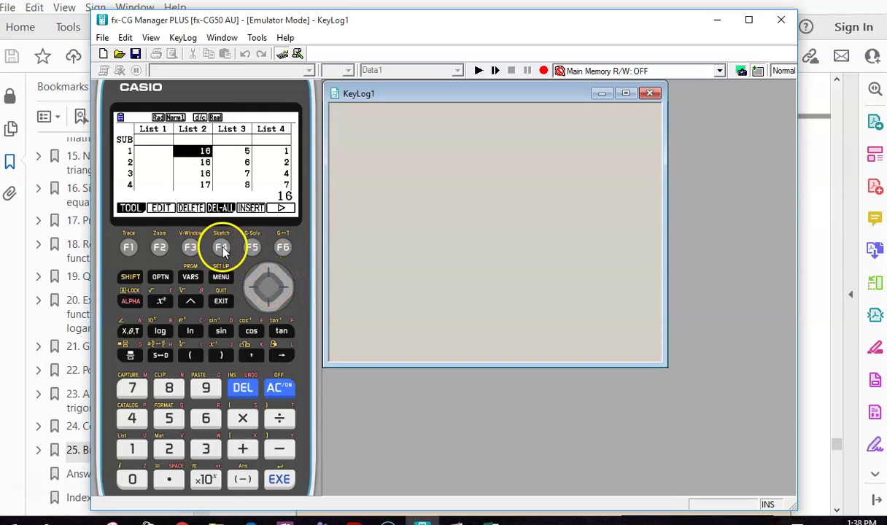
left_click(127, 252)
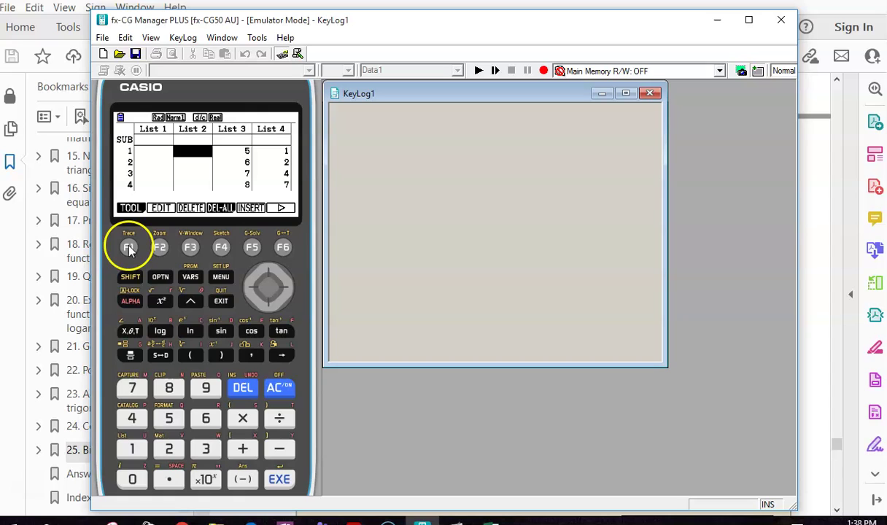
left_click(251, 289)
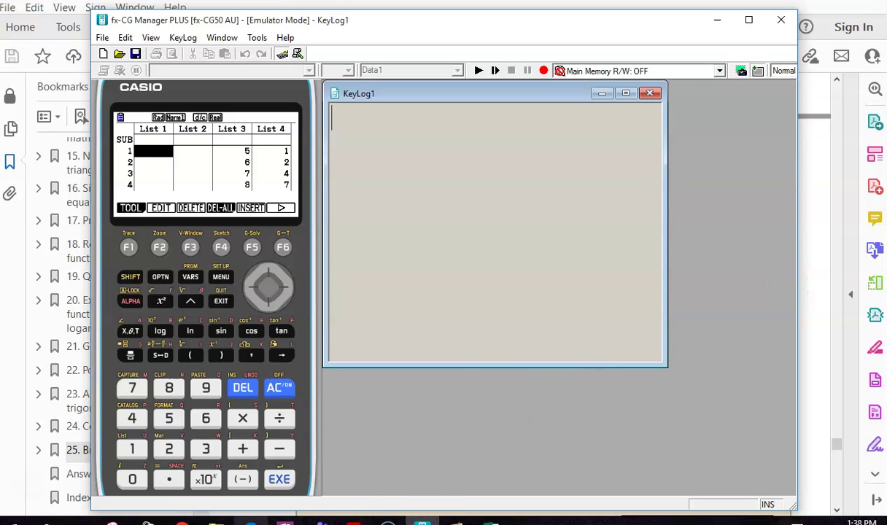
Check the textbook's height table and enter fathers' heights 175 and 183 into List 1
mouse_move(353, 520)
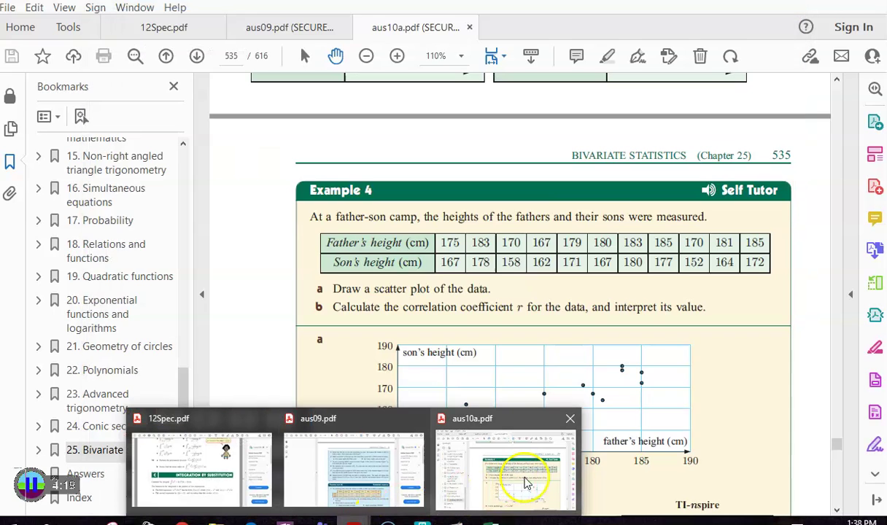
left_click(526, 481)
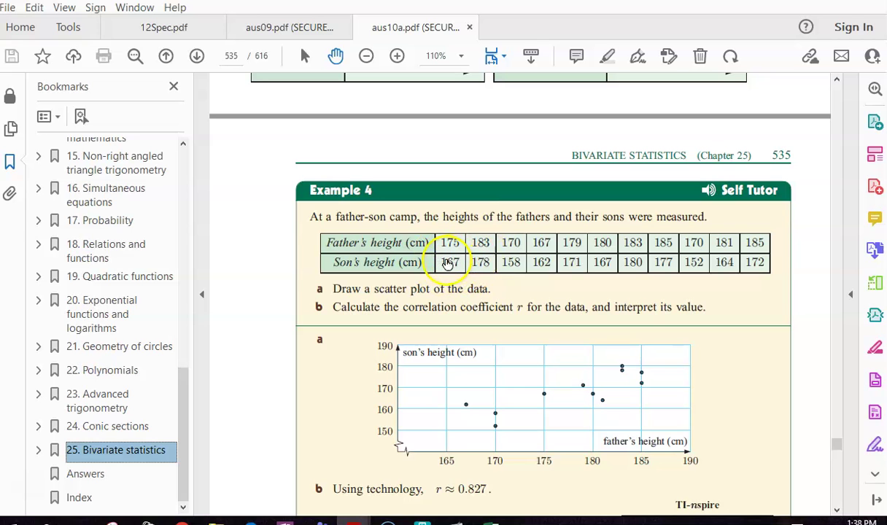
left_click(421, 521)
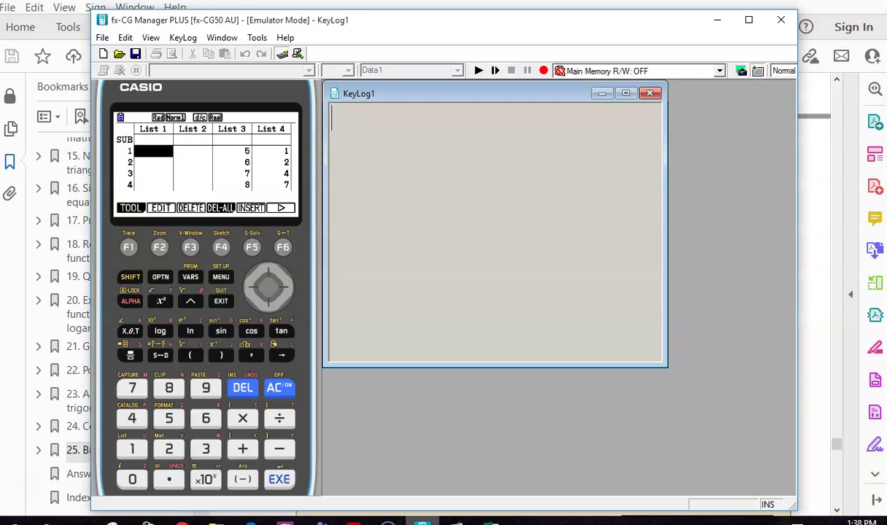
left_click(133, 450)
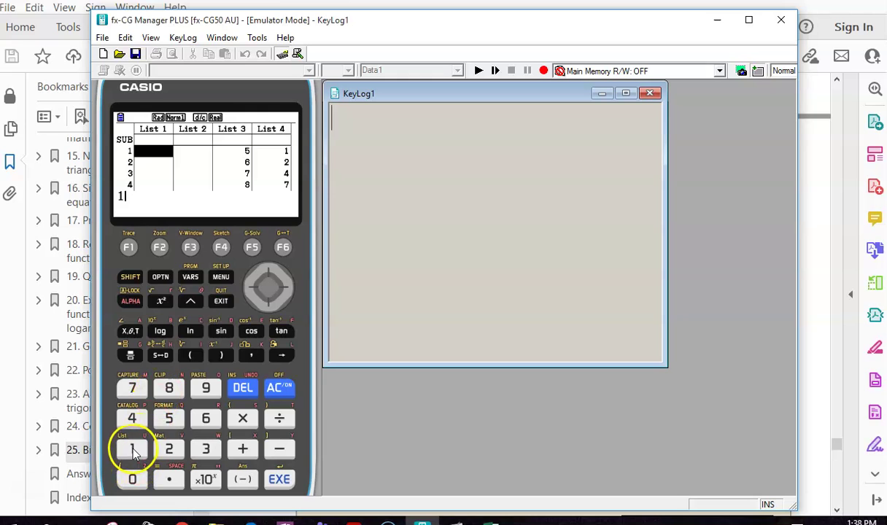
left_click(132, 389)
left_click(168, 418)
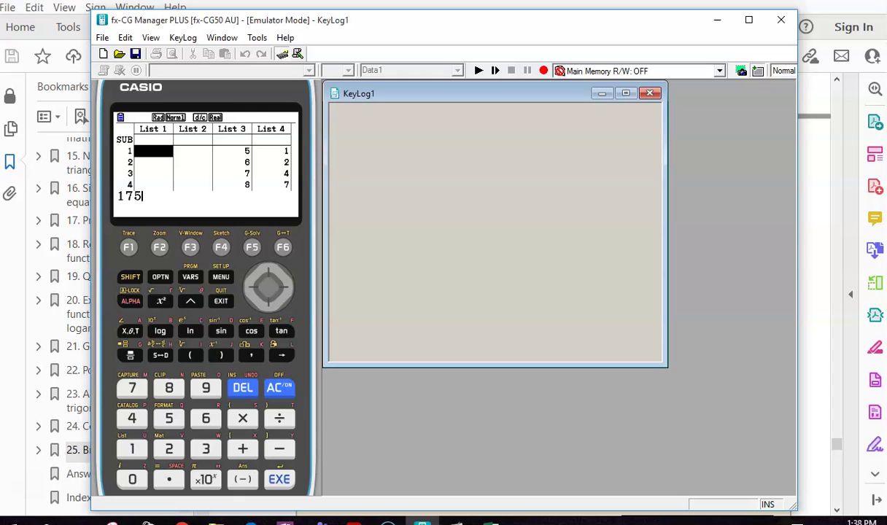
left_click(280, 479)
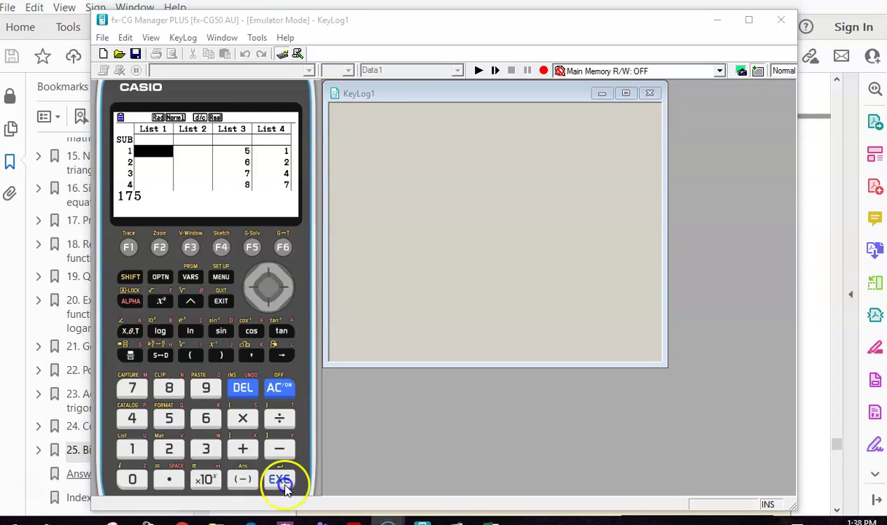
left_click(133, 448)
left_click(169, 391)
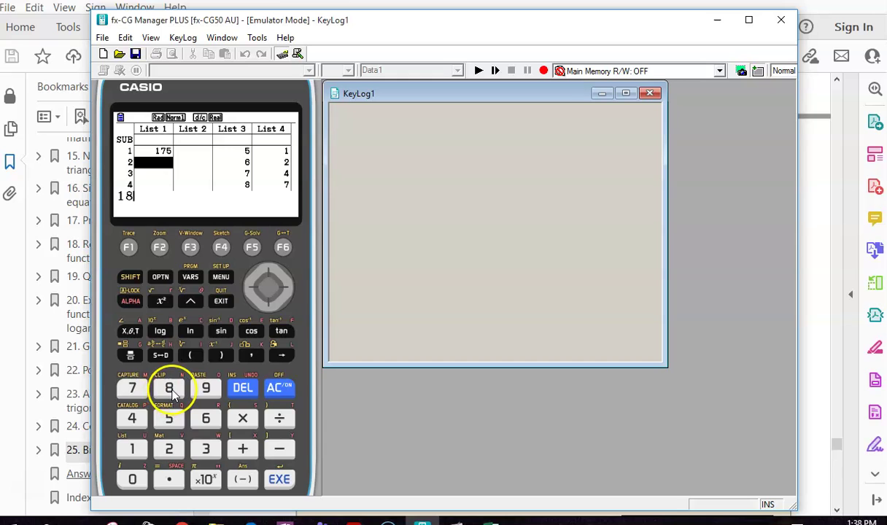
left_click(207, 448)
left_click(281, 479)
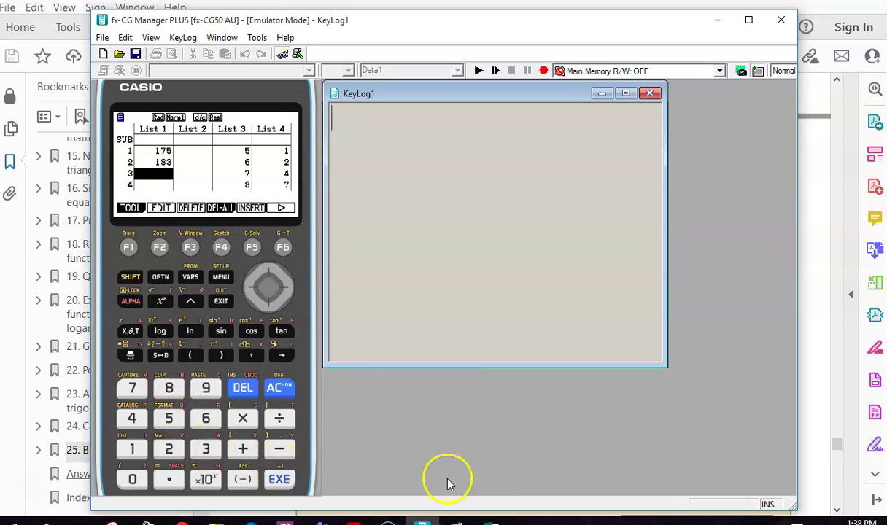
Recheck the table, enter 170 and 167 into List 1, and move to List 2's top
mouse_move(353, 523)
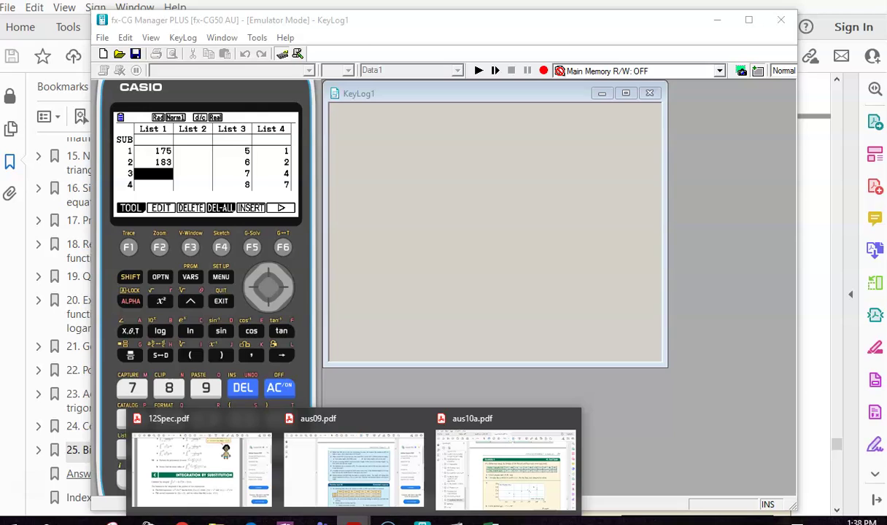
left_click(508, 473)
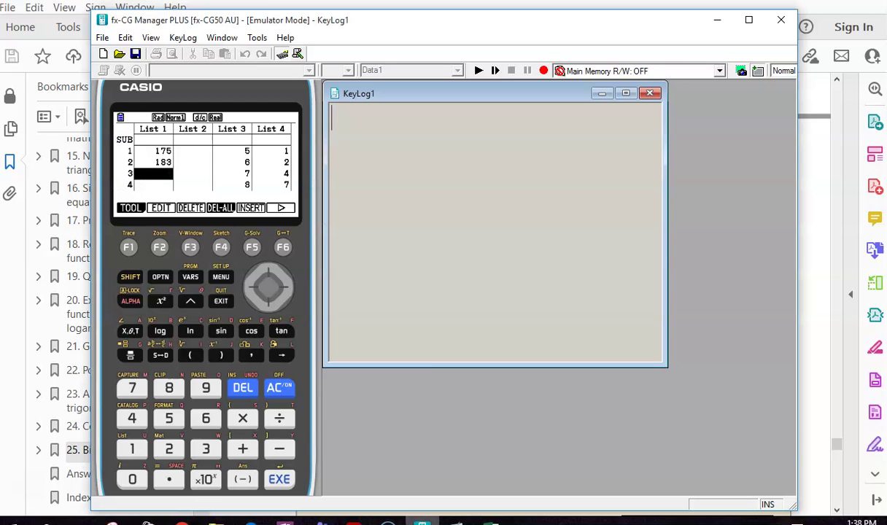
left_click(422, 522)
left_click(134, 448)
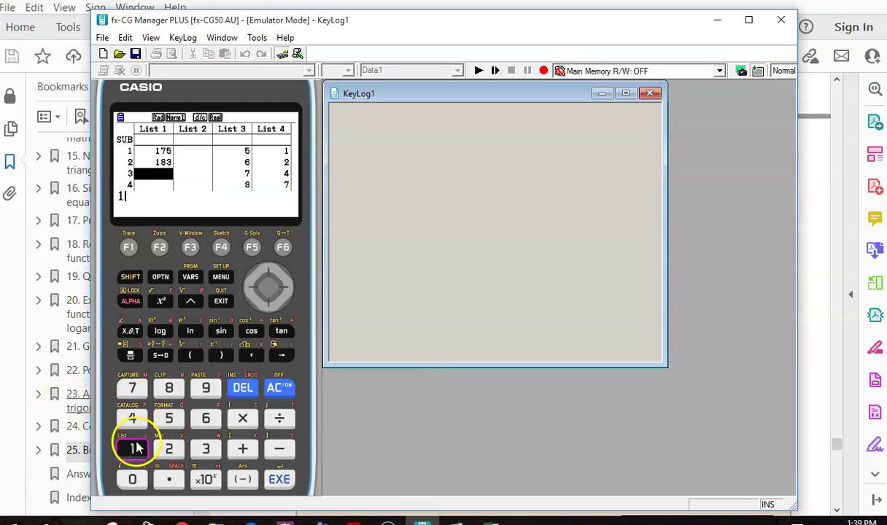
left_click(132, 388)
left_click(132, 479)
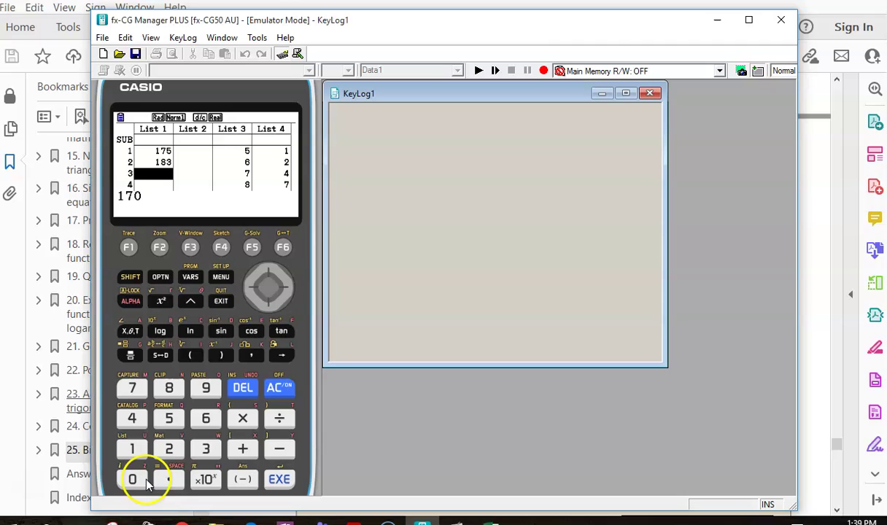
left_click(280, 478)
left_click(133, 449)
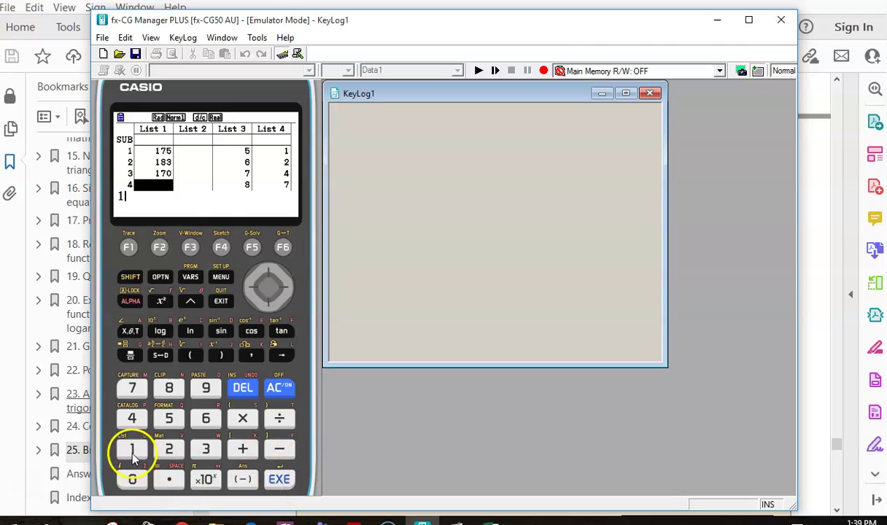
left_click(208, 418)
left_click(134, 388)
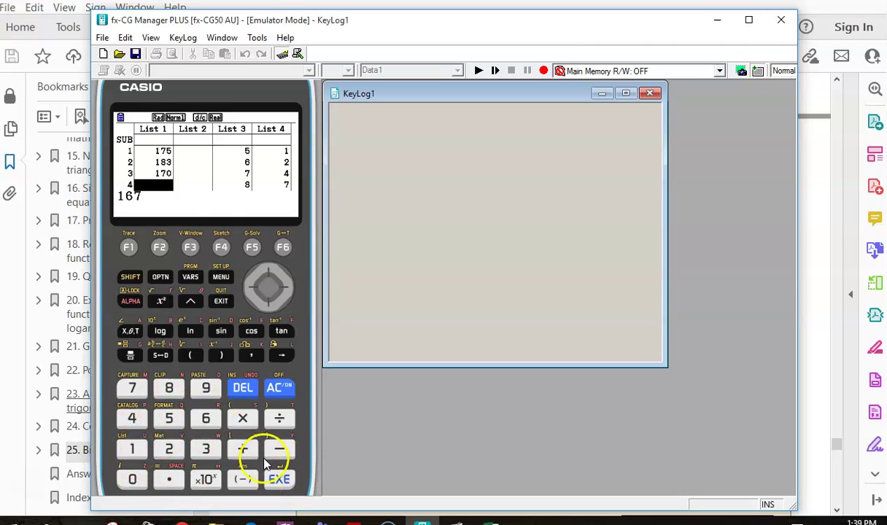
left_click(281, 479)
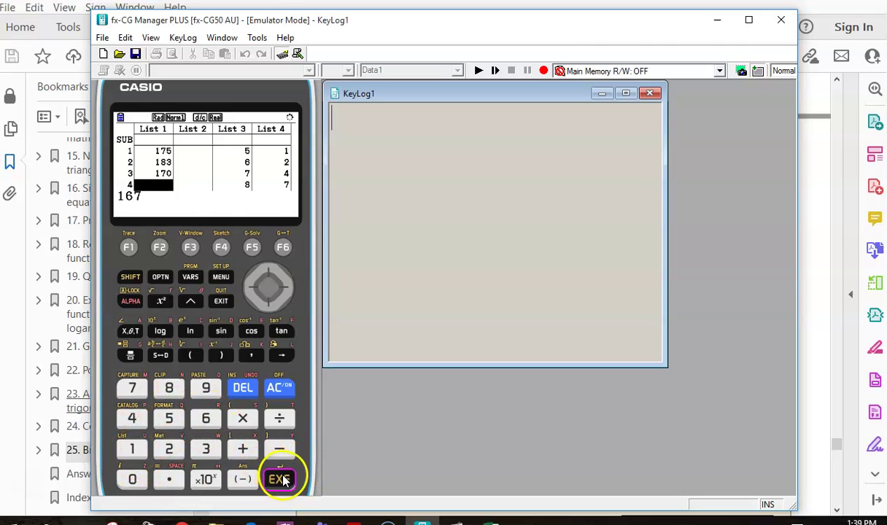
left_click(289, 290)
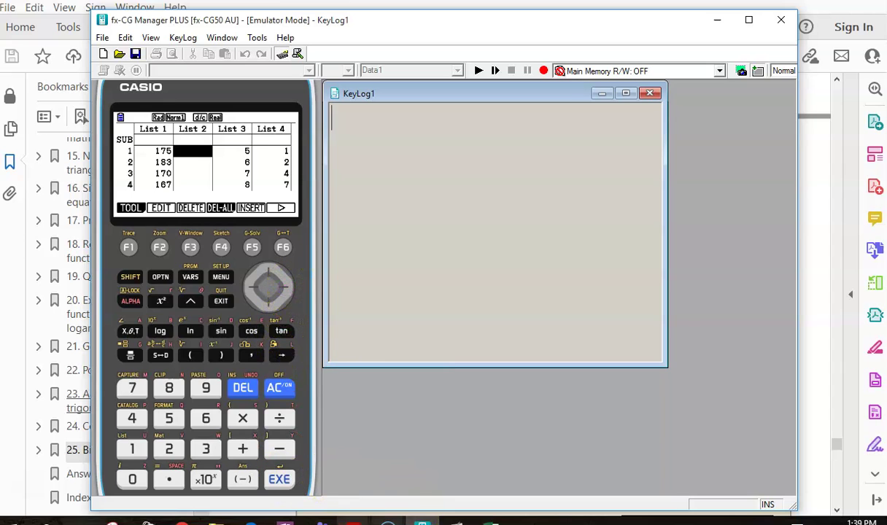
Look up the sons' heights in aus10a.pdf and enter 167 in List 2 row 1
left_click(353, 521)
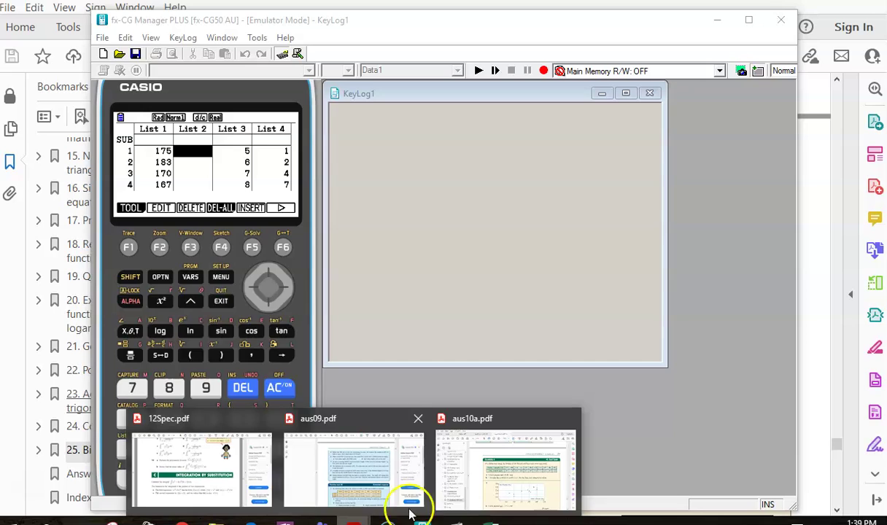
left_click(487, 495)
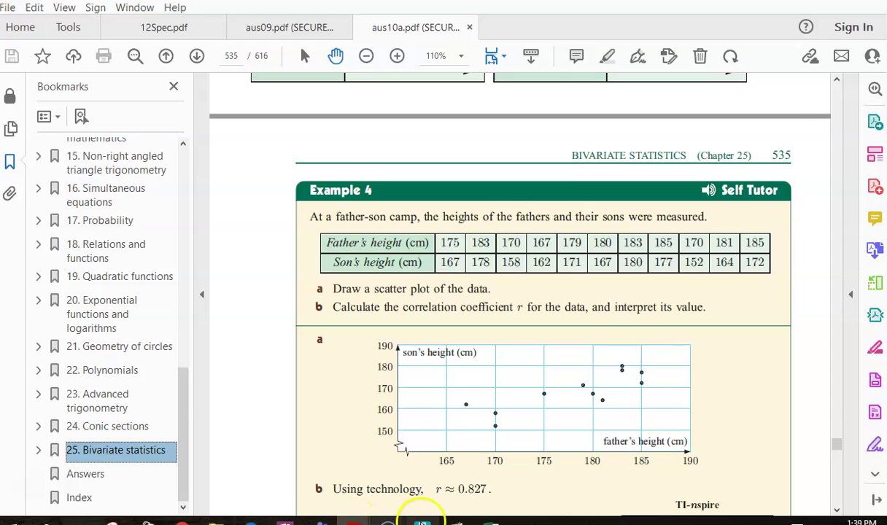
left_click(422, 523)
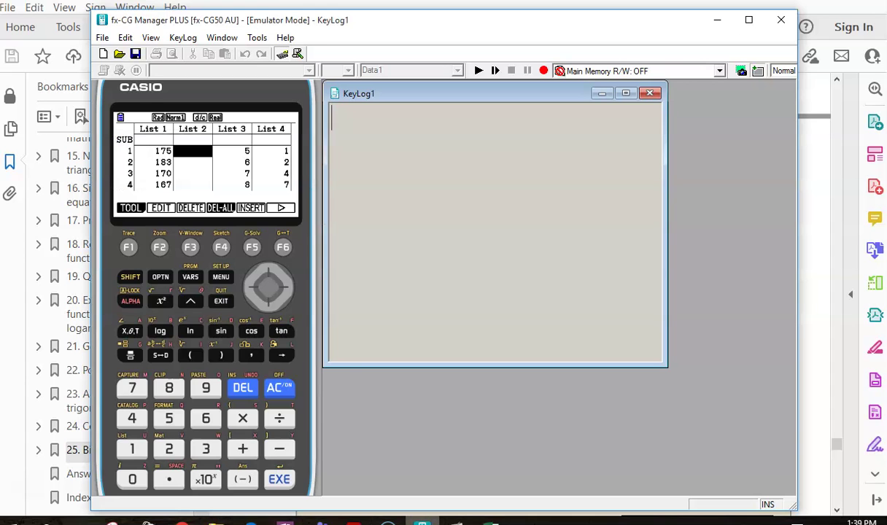
left_click(132, 449)
left_click(206, 418)
left_click(132, 388)
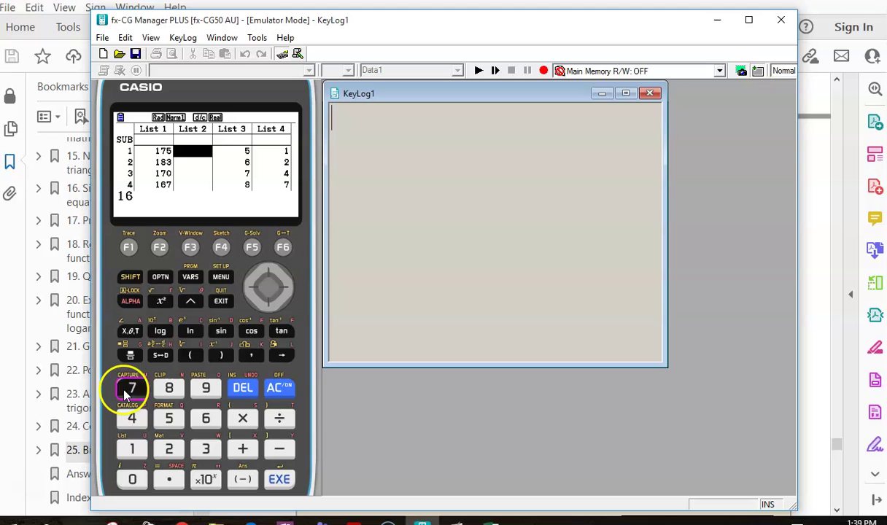
left_click(279, 479)
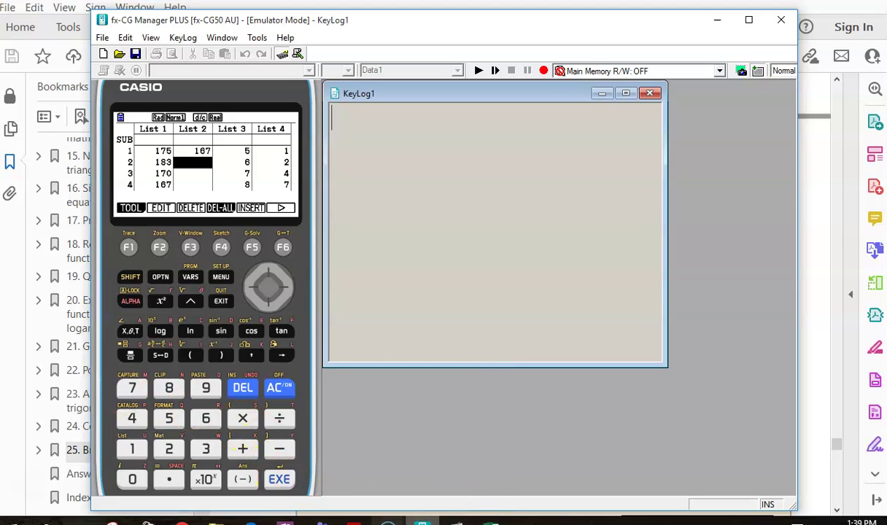
Recheck the table and enter 178 and 158 into List 2 rows 2 and 3
left_click(354, 522)
left_click(523, 450)
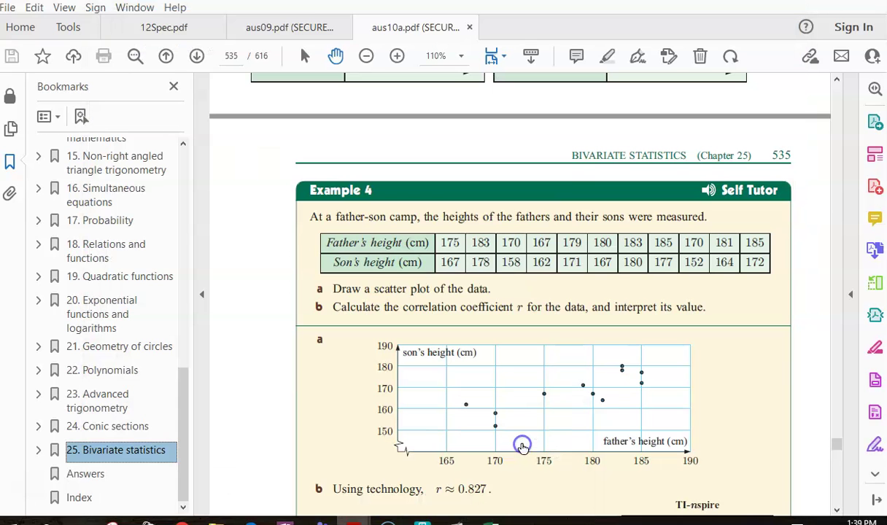
left_click(512, 447)
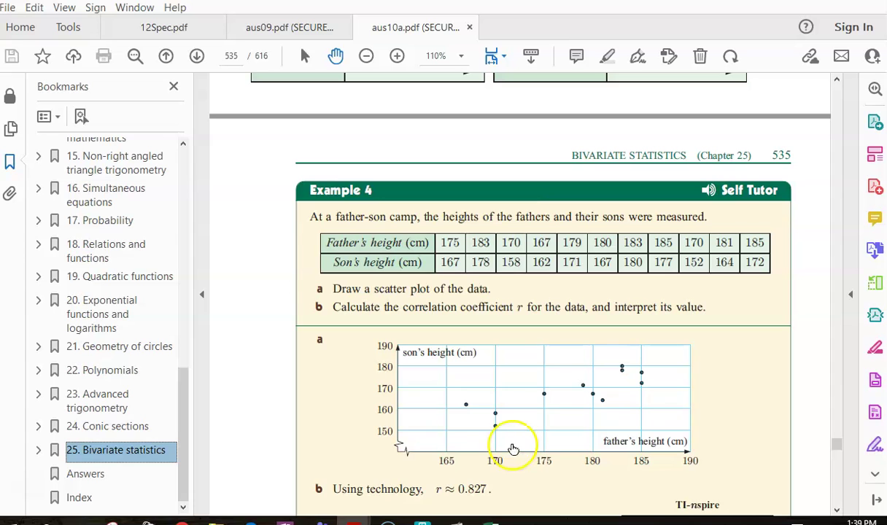
left_click(401, 523)
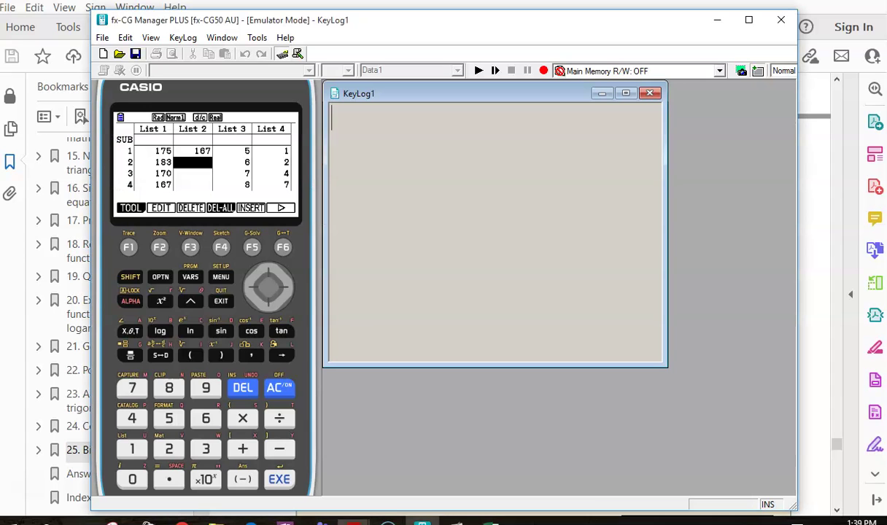
left_click(135, 444)
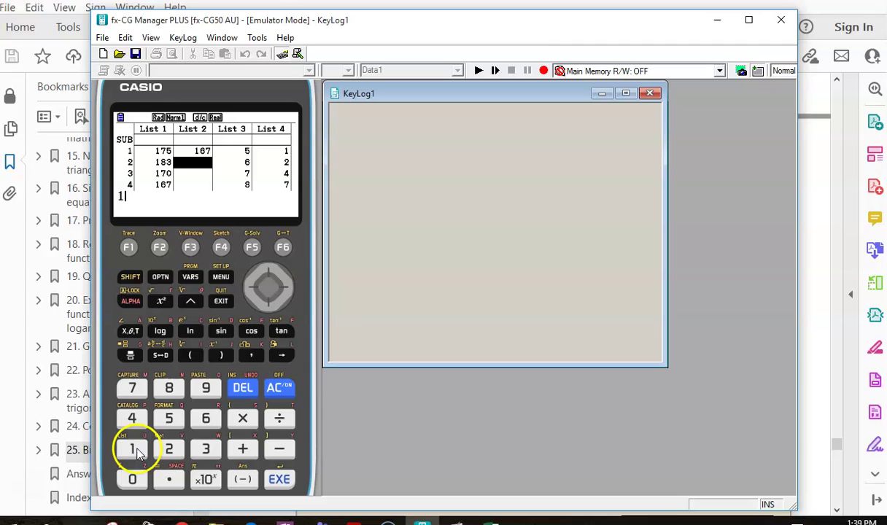
left_click(133, 388)
left_click(170, 391)
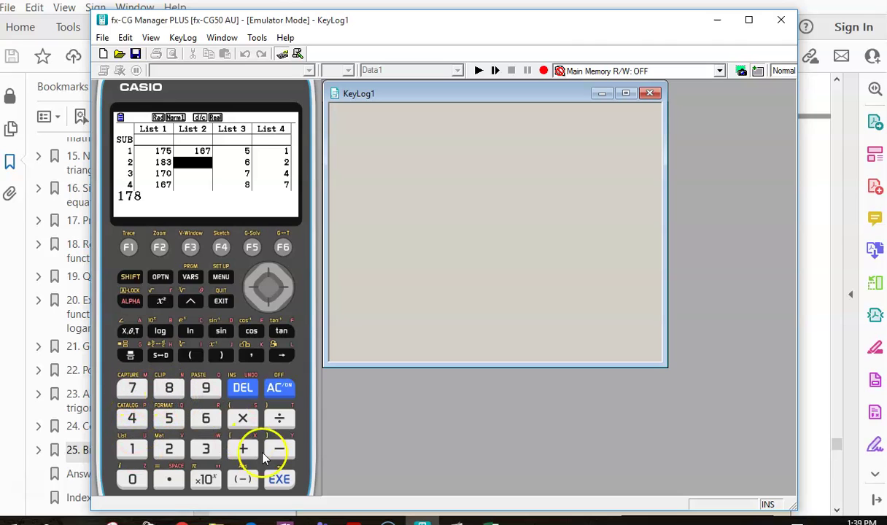
left_click(278, 479)
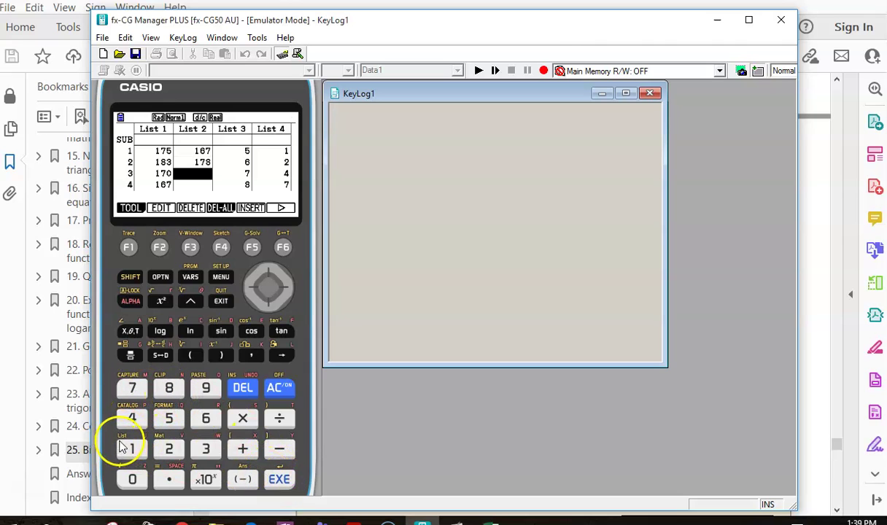
left_click(123, 446)
left_click(170, 419)
left_click(172, 392)
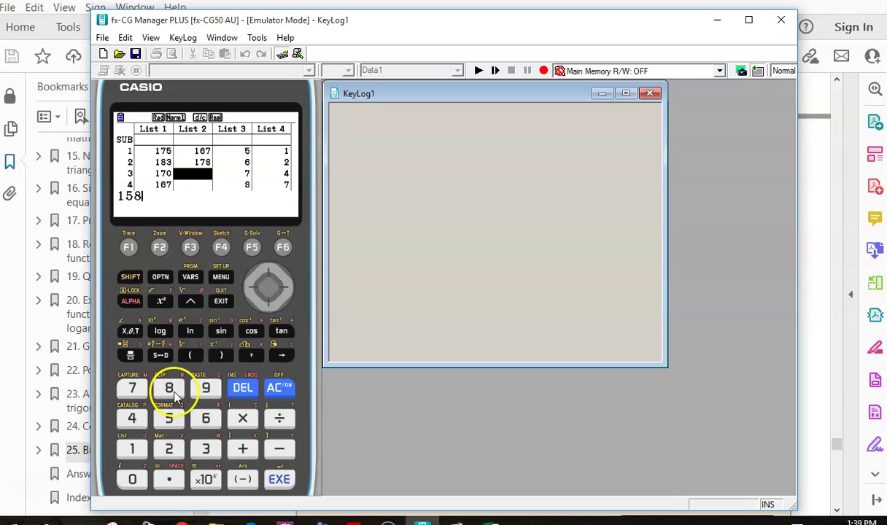
left_click(280, 480)
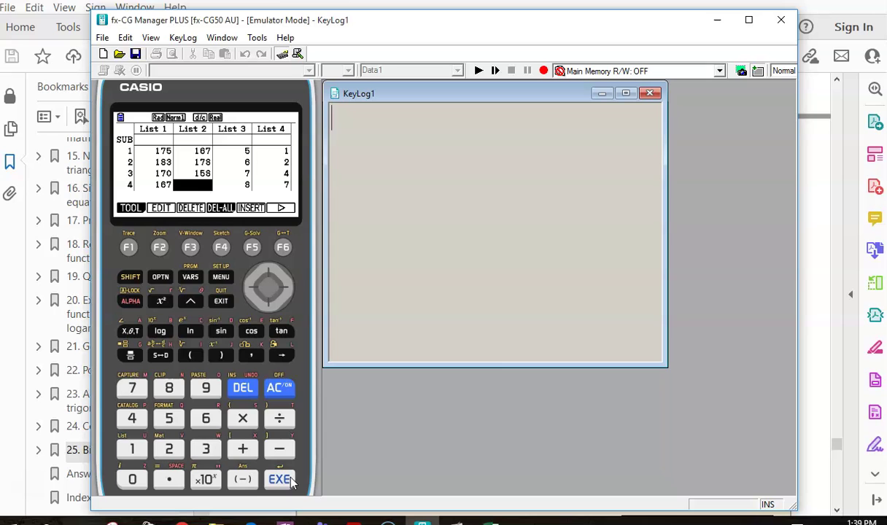
Check Example 4 again and enter 162 into List 2 row 4
left_click(353, 520)
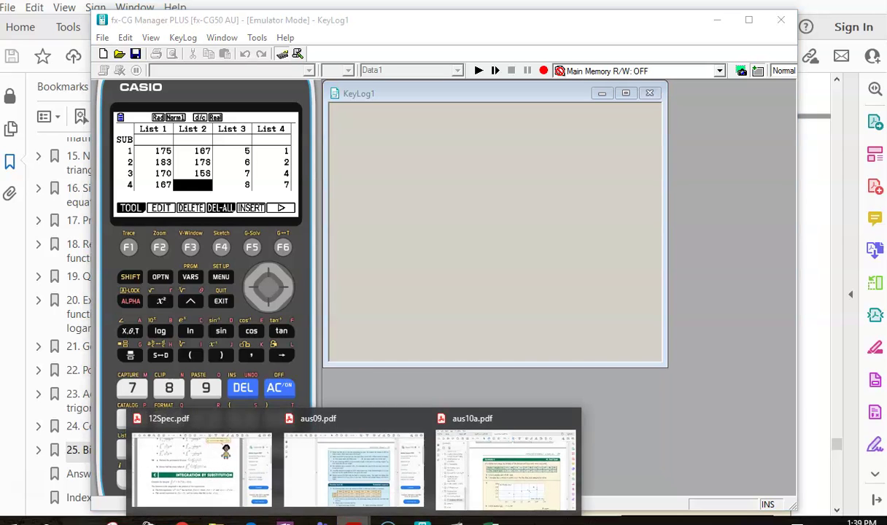
left_click(511, 470)
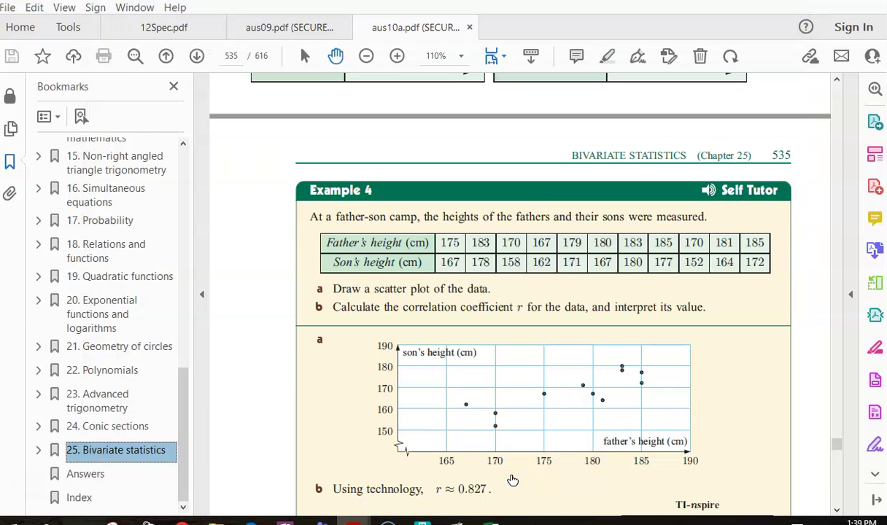
left_click(423, 520)
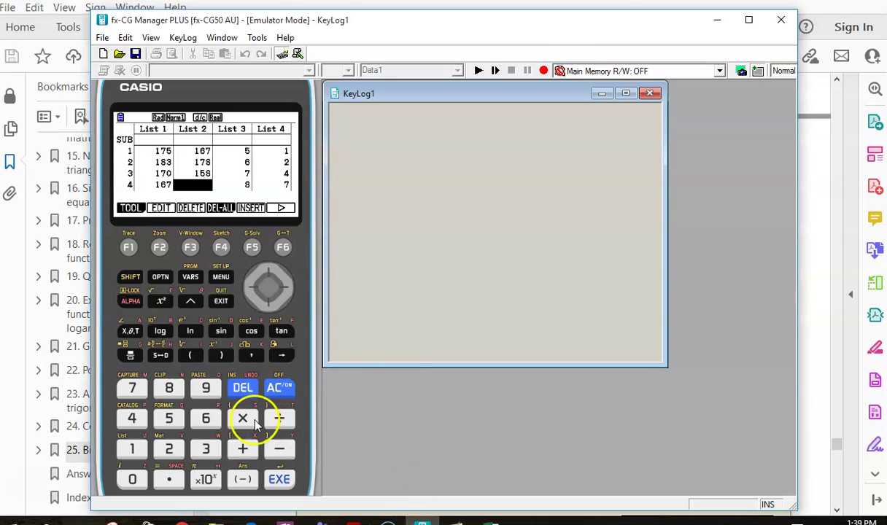
left_click(128, 451)
left_click(207, 419)
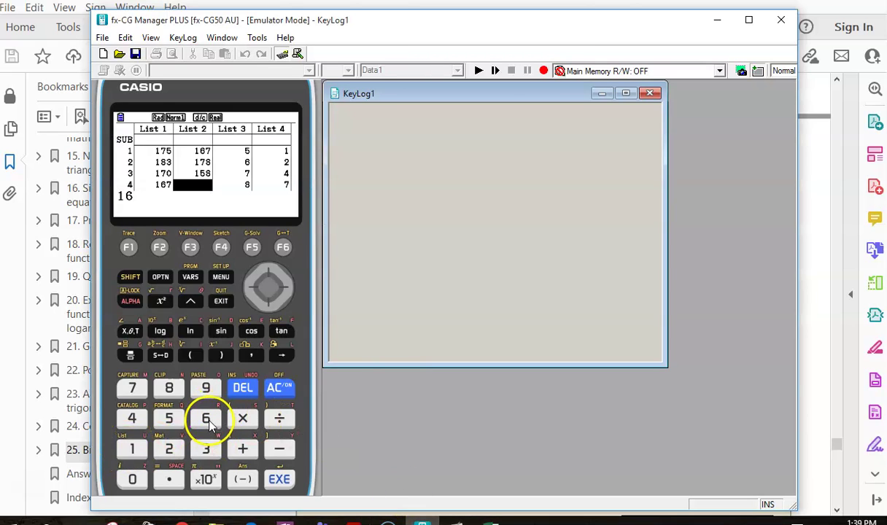
left_click(168, 451)
left_click(279, 480)
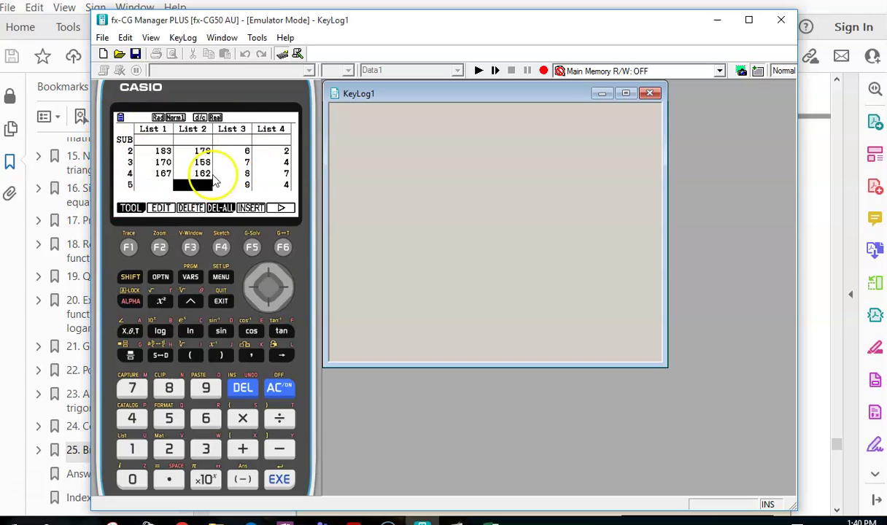
Make StatGraph1 a Scatter plot of List1 against List2, review its settings, and exit
left_click(283, 249)
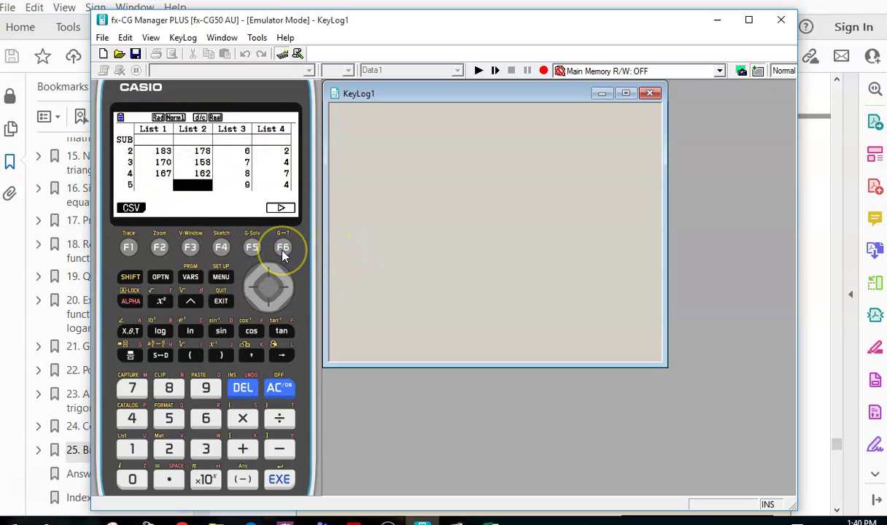
left_click(130, 248)
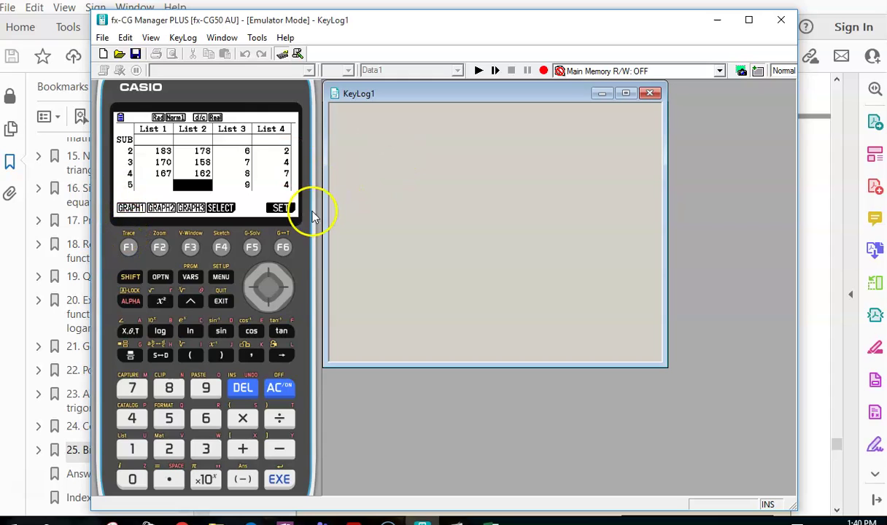
left_click(283, 248)
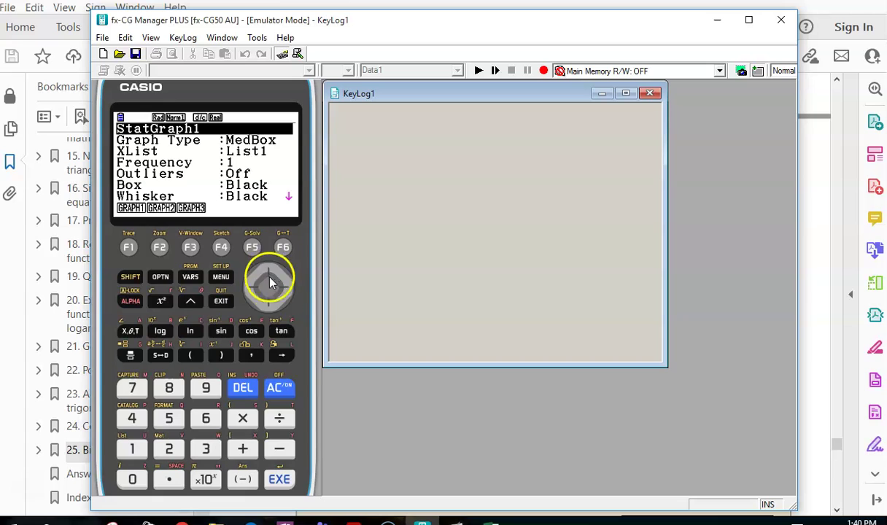
left_click(270, 310)
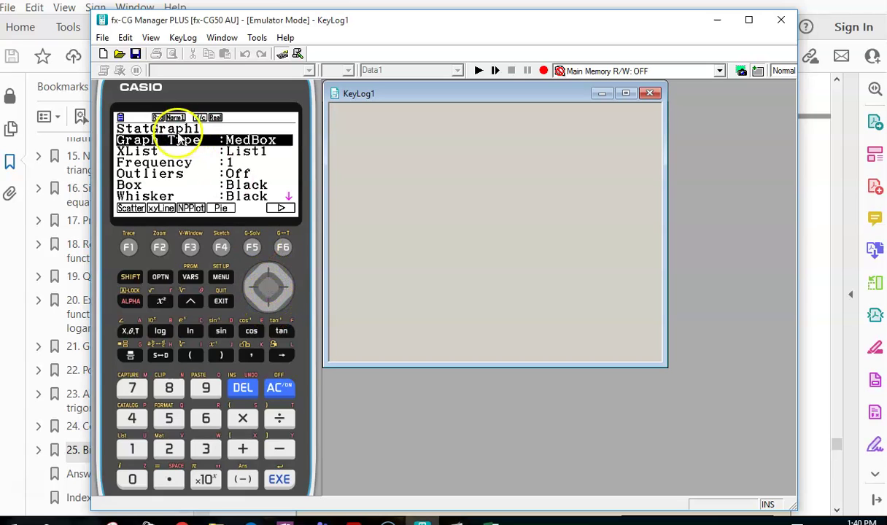
left_click(128, 247)
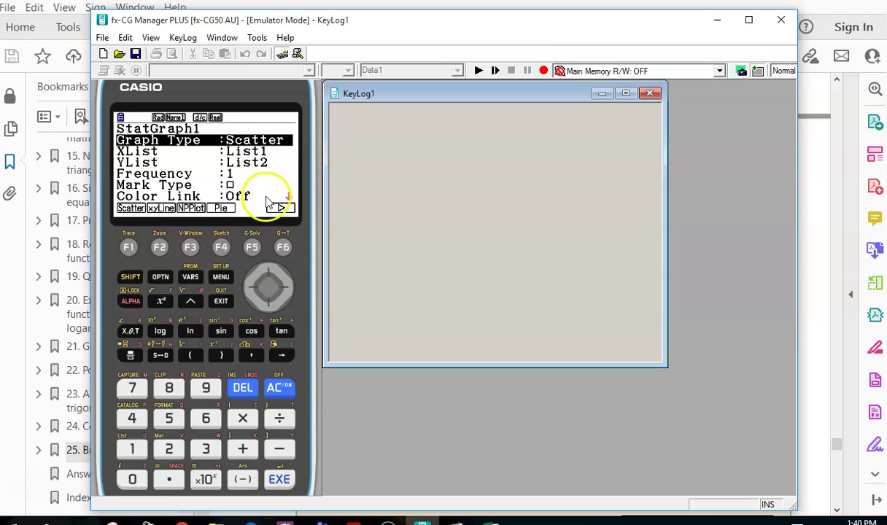
left_click(271, 310)
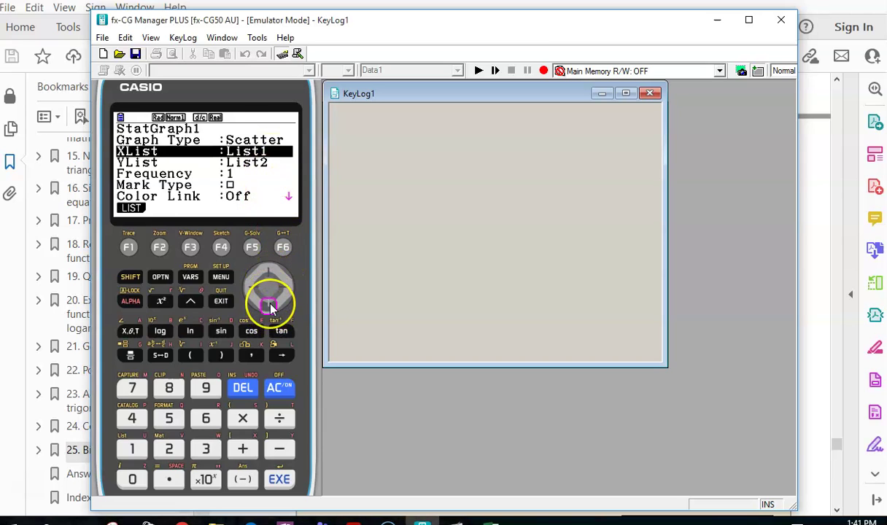
left_click(271, 309)
left_click(272, 310)
left_click(272, 309)
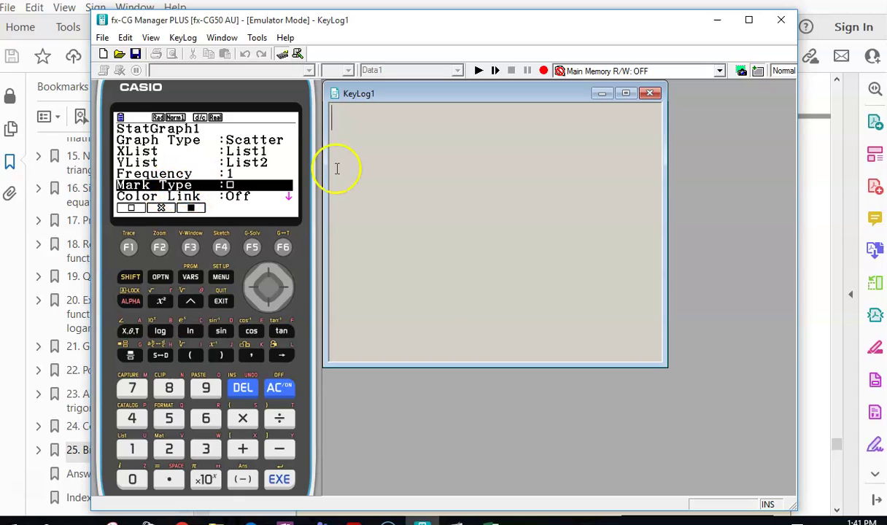
left_click(221, 302)
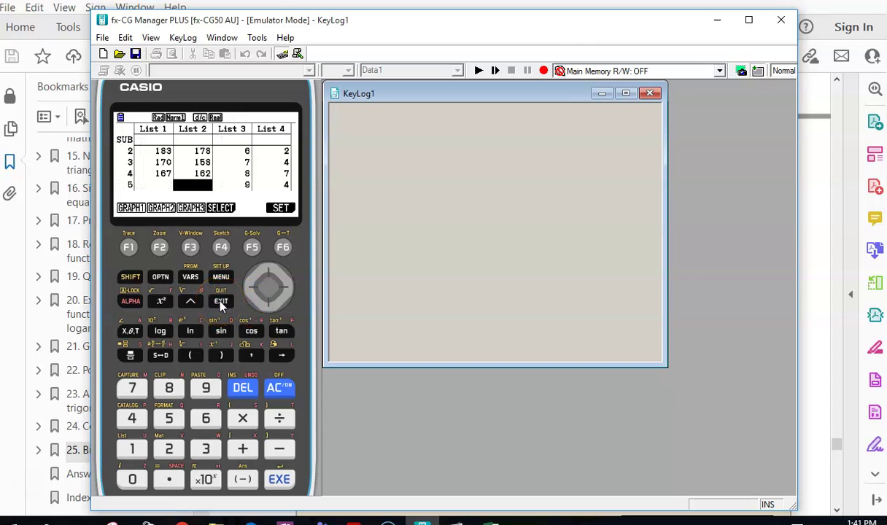
Draw the four-point height scatter plot, then bring the aus10a.pdf textbook forward
left_click(128, 252)
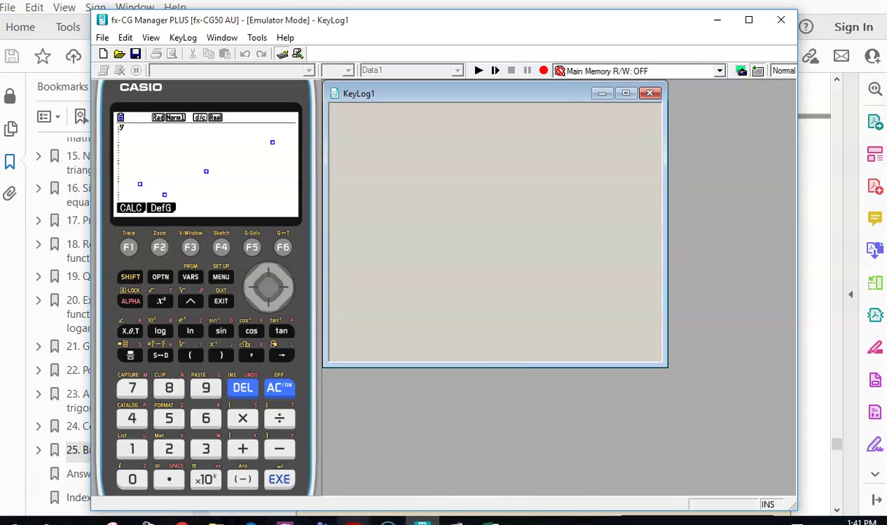
mouse_move(353, 522)
left_click(505, 467)
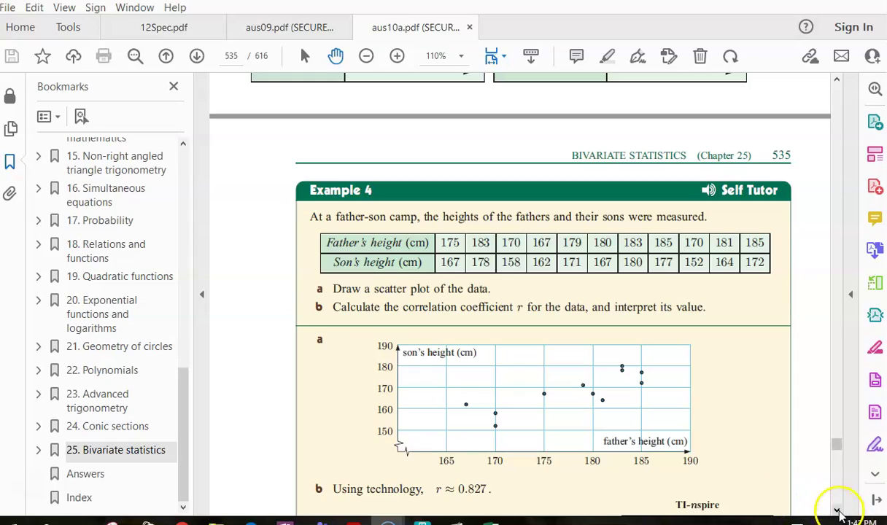
Scroll to Example 5's line of best fit on page 538, then return to the emulator
left_click(838, 511)
scroll(840, 511, "down", 15)
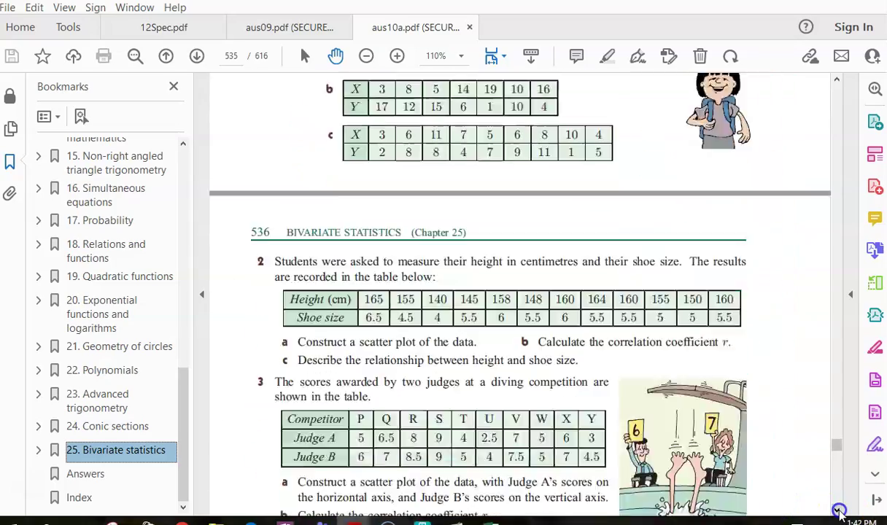
scroll(839, 511, "down", 20)
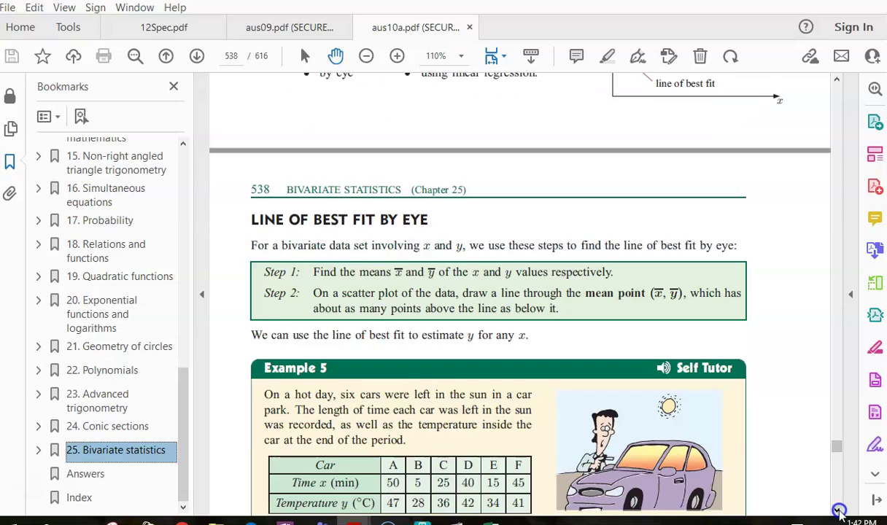
scroll(839, 511, "down", 13)
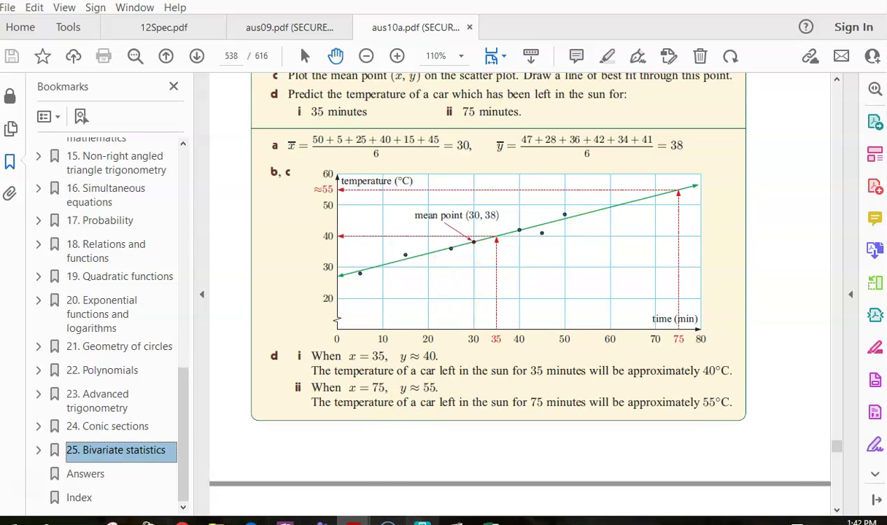
left_click(422, 523)
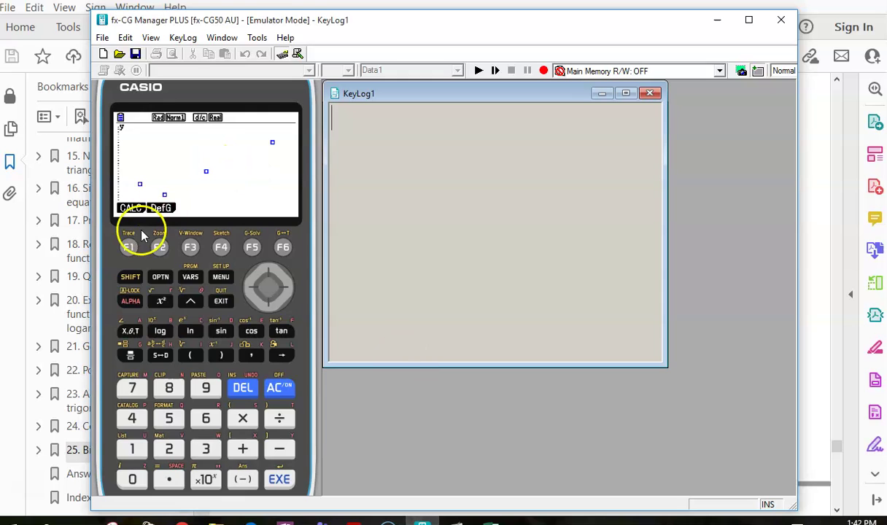
Run LinearReg ax+b (a≈1.1533, b≈−34.1397, r≈0.9319) and draw the line on the scatter plot
left_click(129, 248)
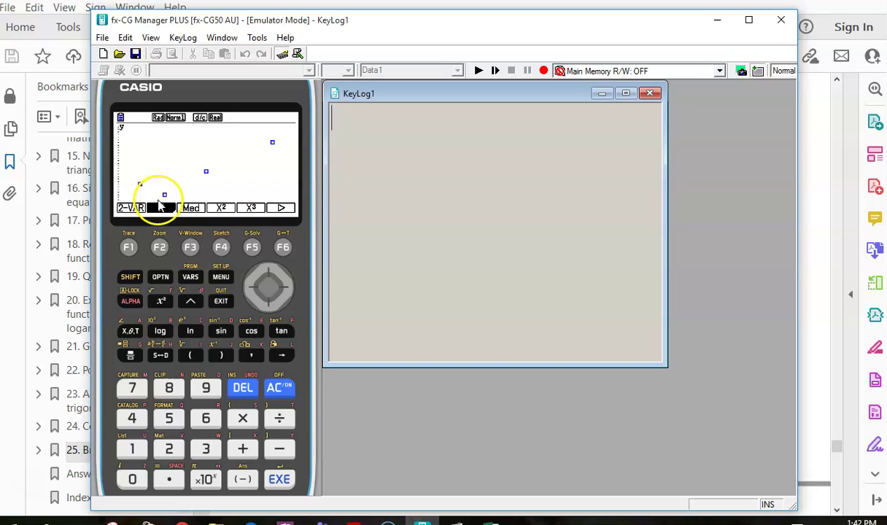
left_click(160, 248)
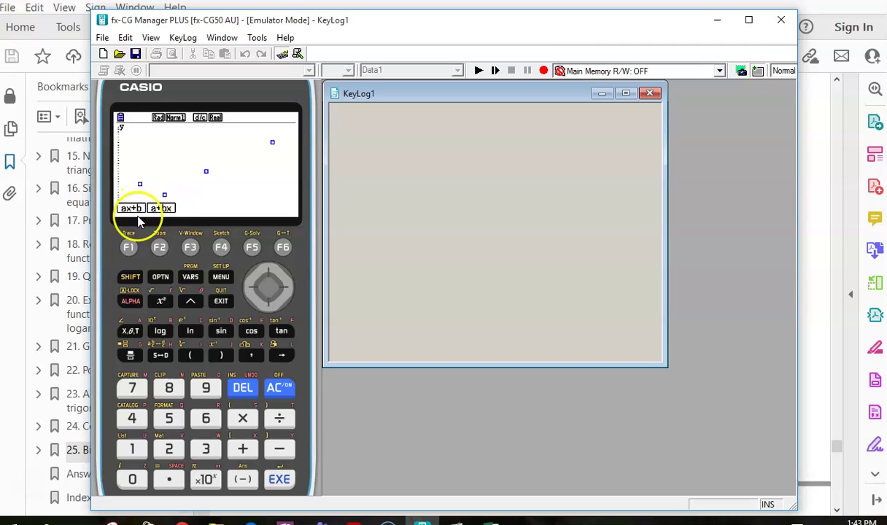
left_click(128, 249)
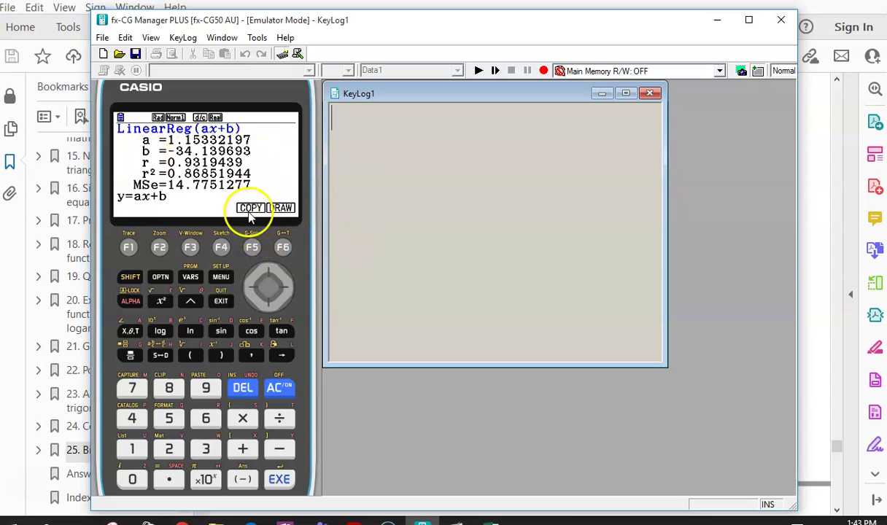
left_click(283, 249)
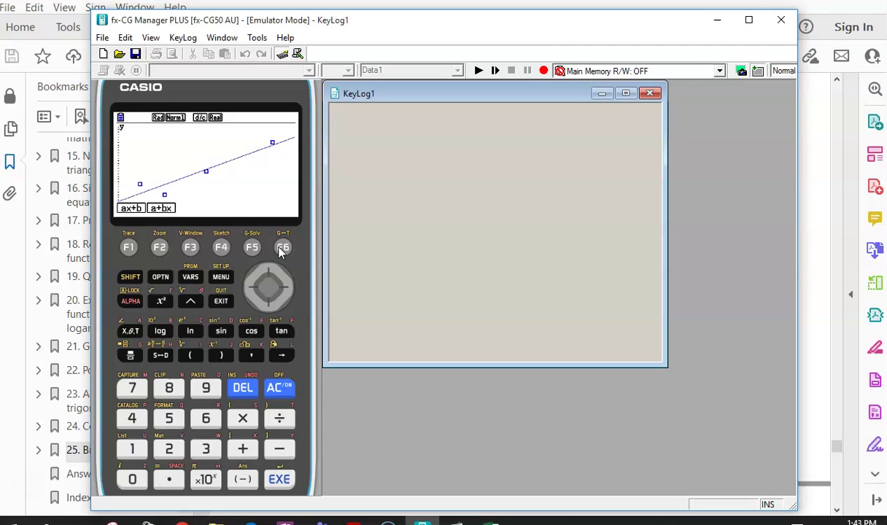
Copy the ax+b regression equation into Graph mode's Y1, replacing 2^x, and view the function list
left_click(126, 248)
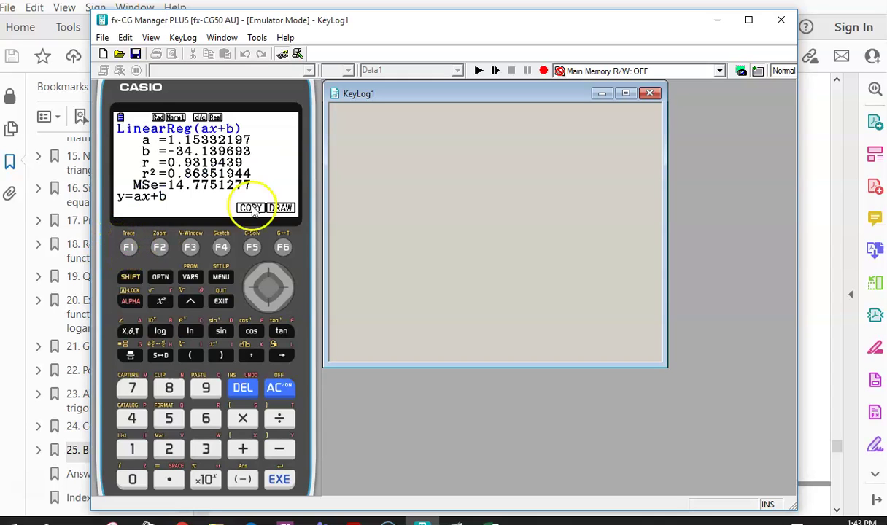
left_click(253, 248)
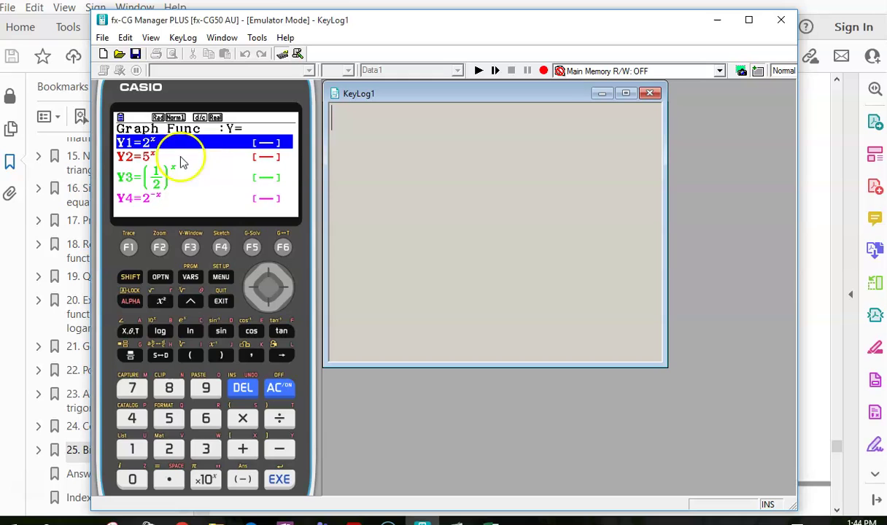
left_click(268, 307)
left_click(267, 306)
left_click(268, 307)
left_click(268, 306)
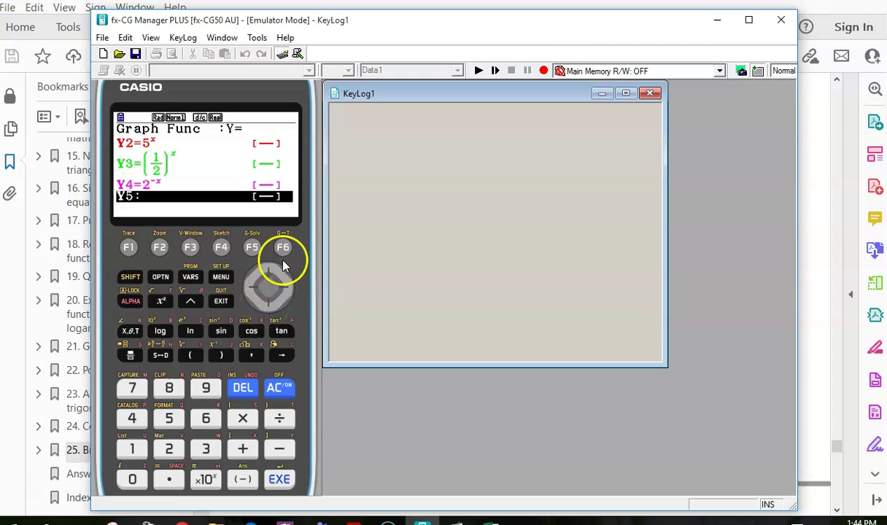
left_click(269, 276)
left_click(269, 275)
left_click(269, 276)
left_click(269, 276)
left_click(268, 276)
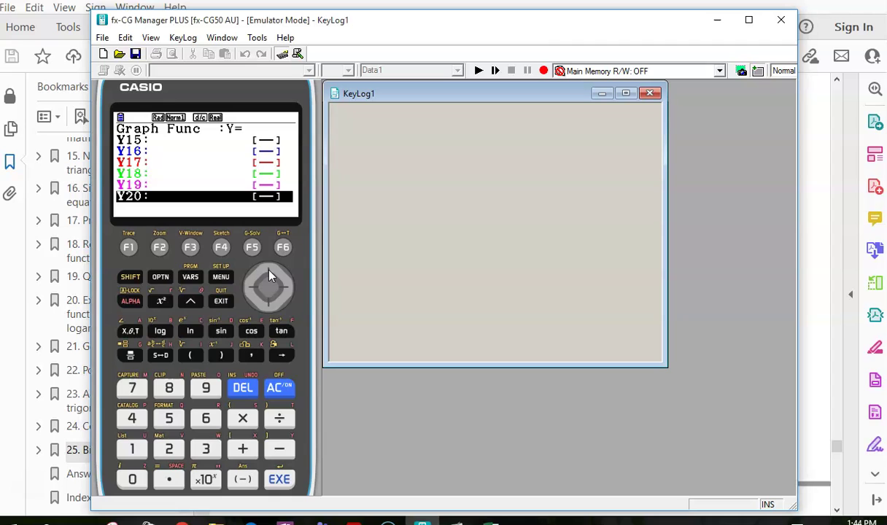
left_click(268, 305)
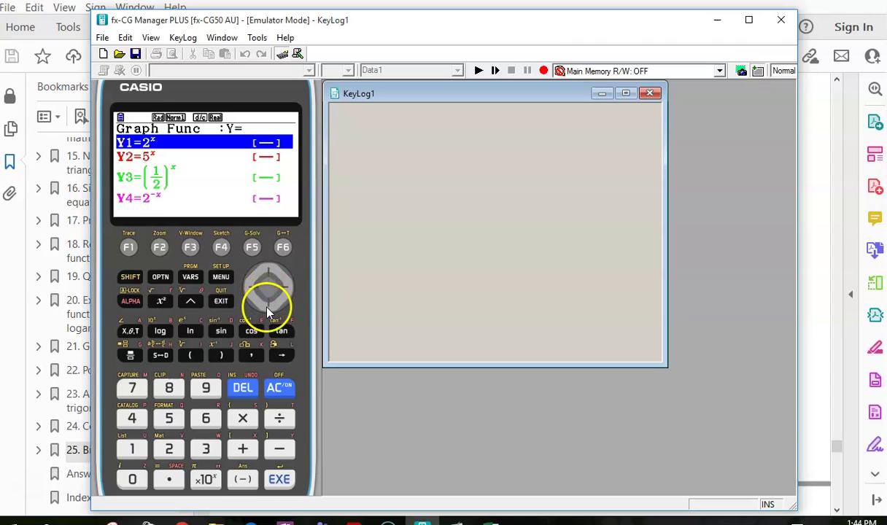
left_click(276, 492)
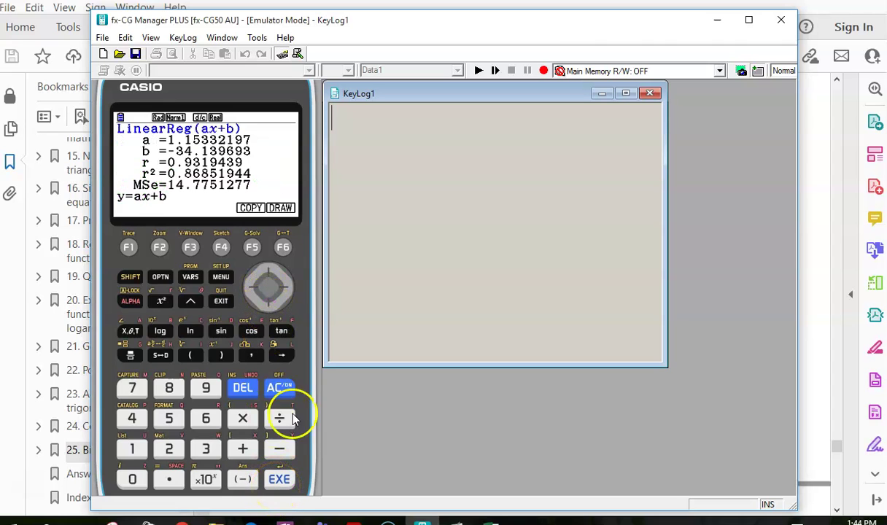
left_click(224, 284)
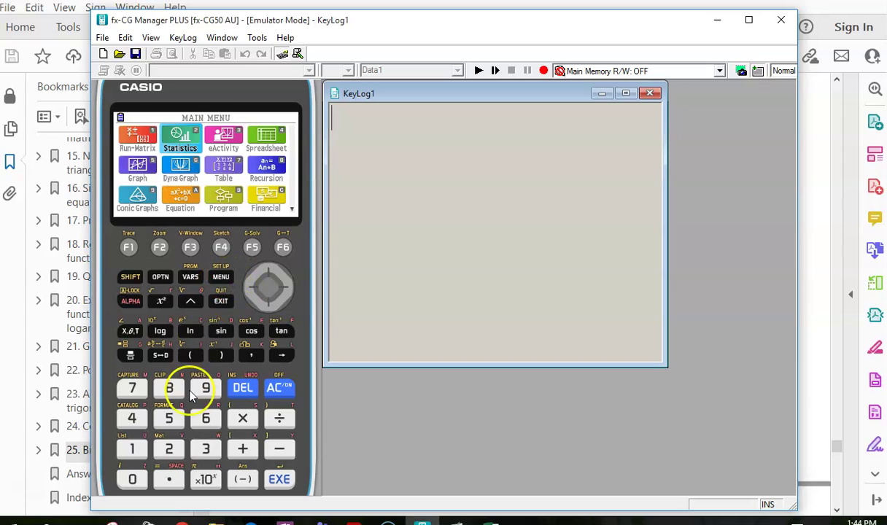
left_click(167, 422)
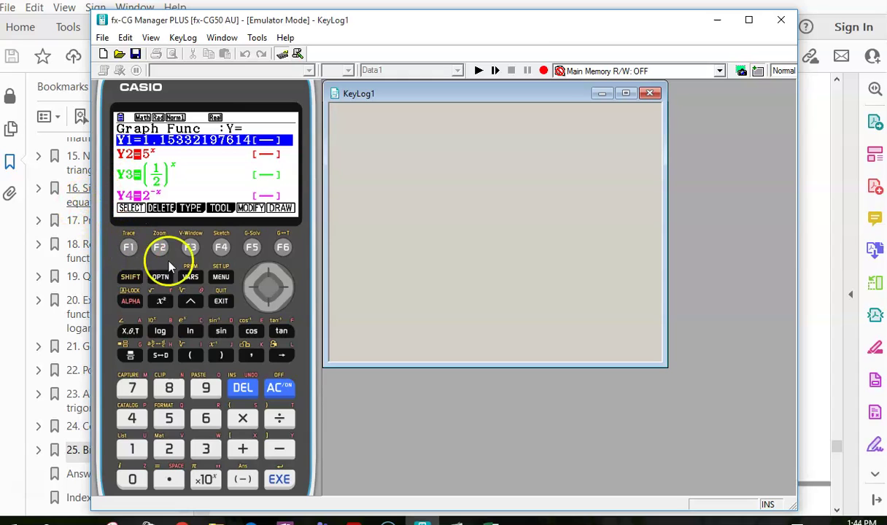
Reopen Graph mode's function list to confirm Y1, then go back to the main menu
left_click(220, 278)
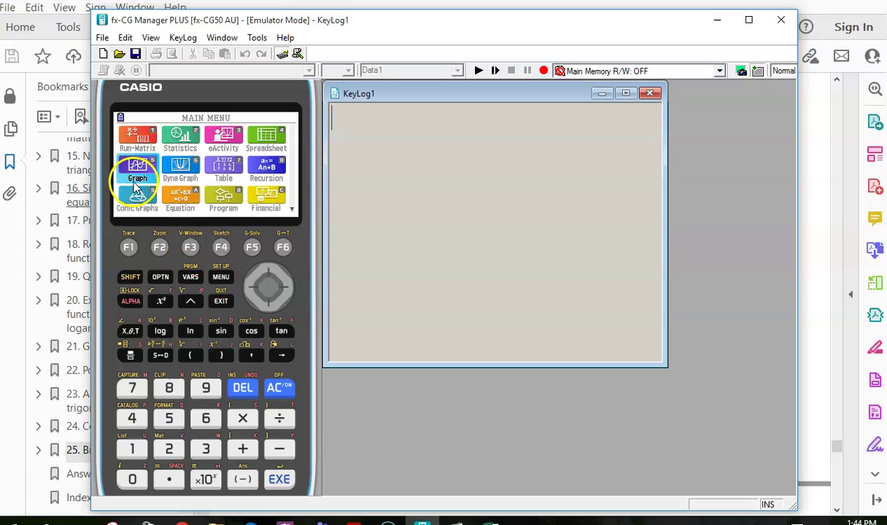
left_click(170, 418)
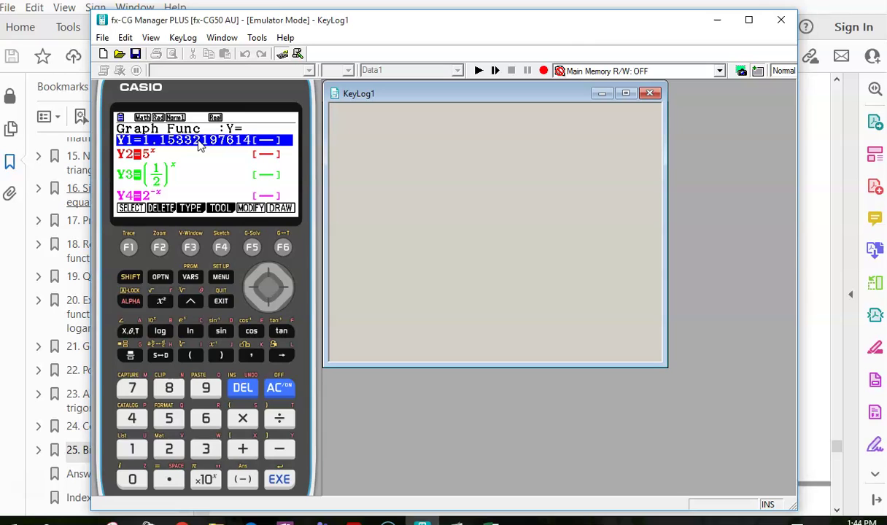
left_click(219, 280)
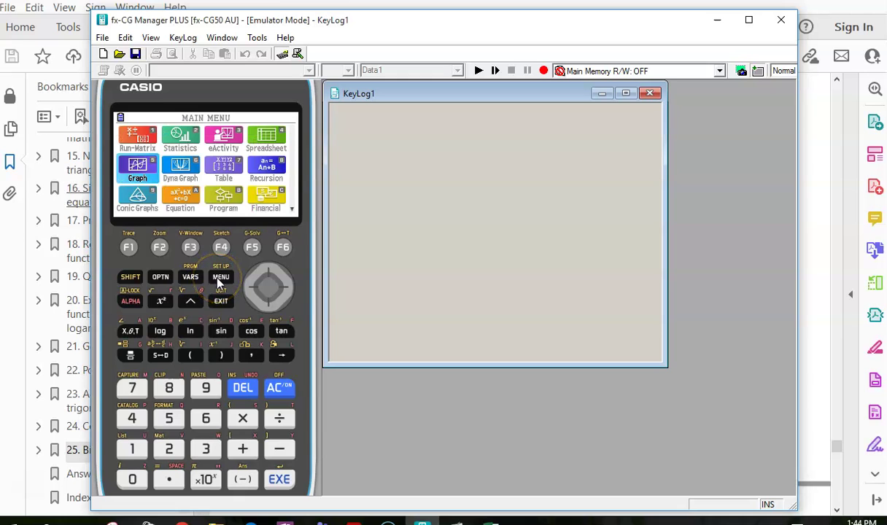
Plot List 1 against List 2 as a scatter graph and calculate the ax+b linear regression
left_click(167, 450)
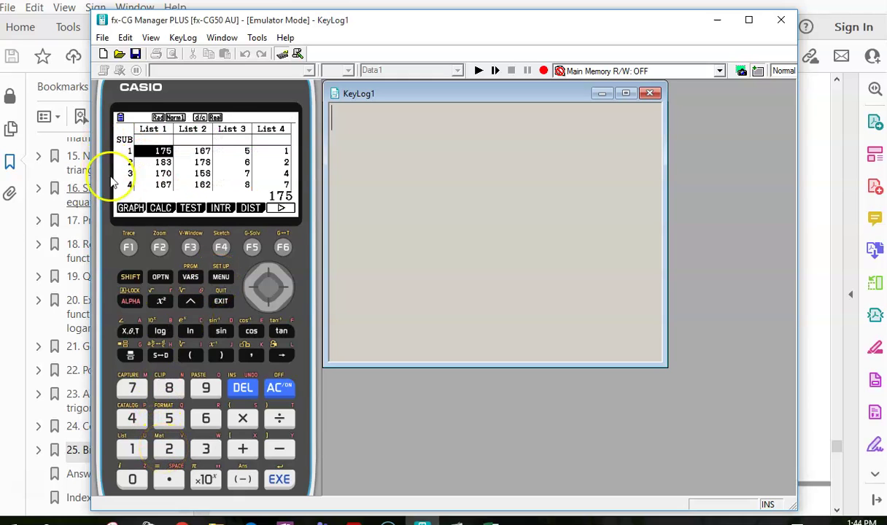
left_click(129, 250)
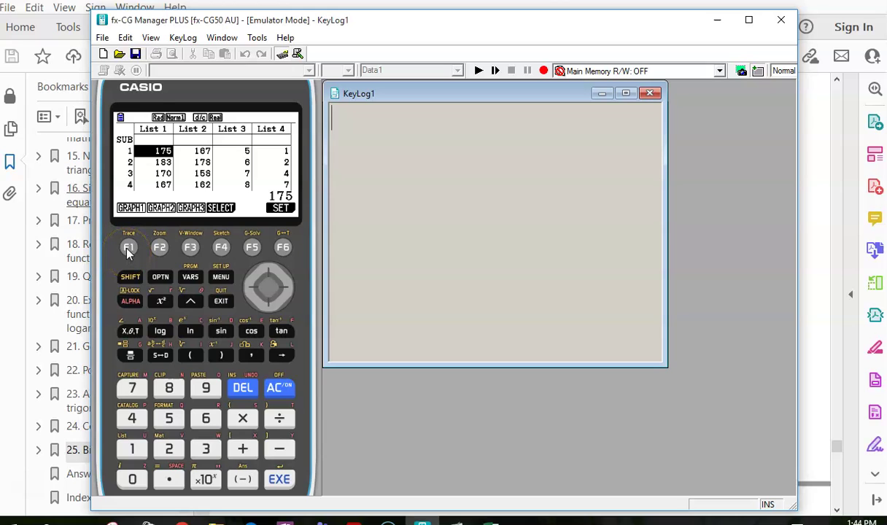
left_click(128, 249)
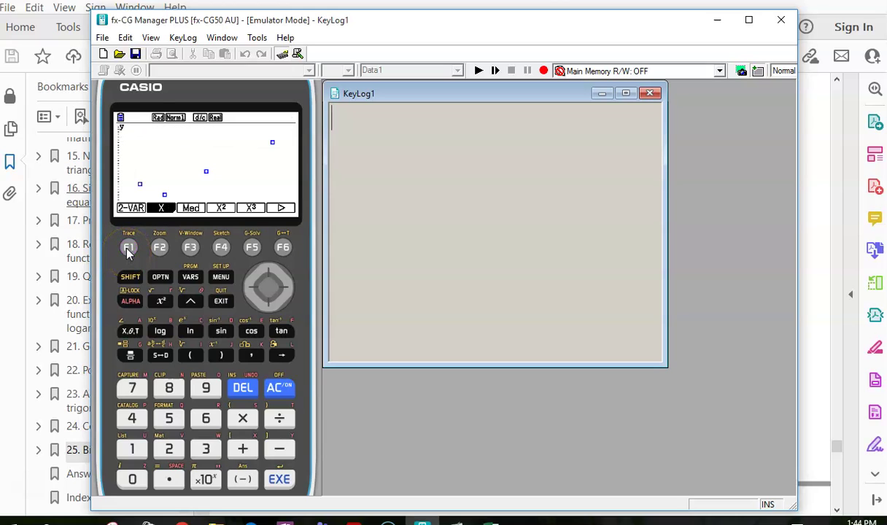
left_click(160, 245)
left_click(128, 243)
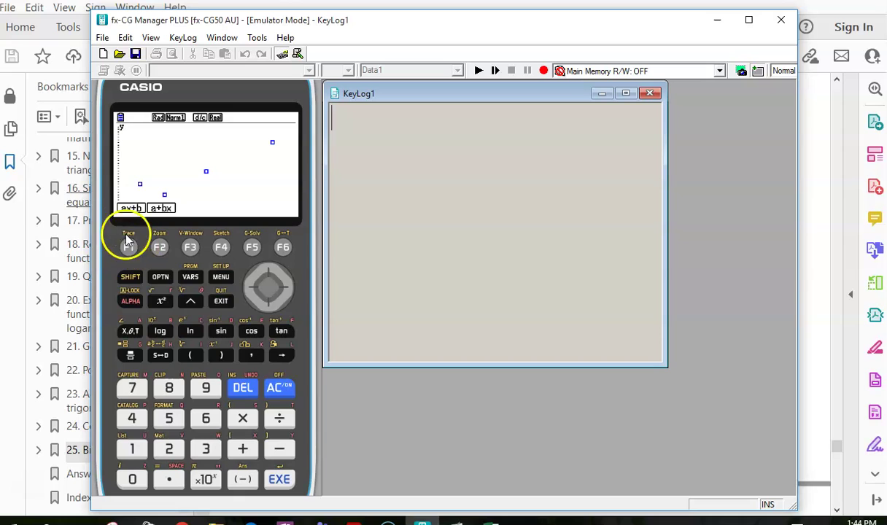
left_click(128, 246)
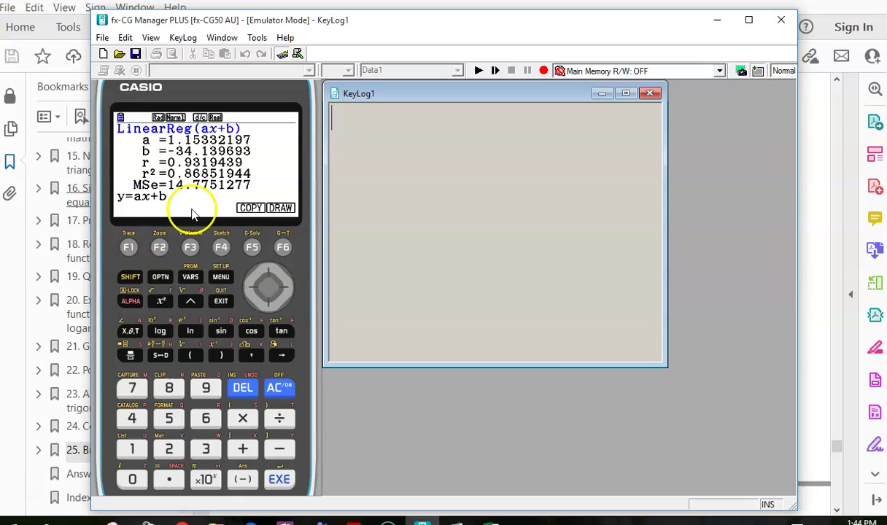
Copy the regression equation into Y1 and view it in Graph mode's function list
left_click(250, 248)
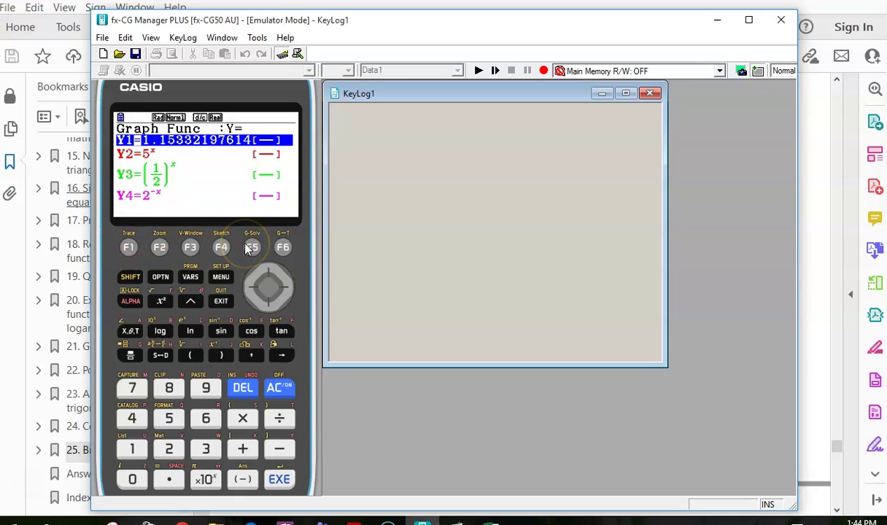
left_click(281, 480)
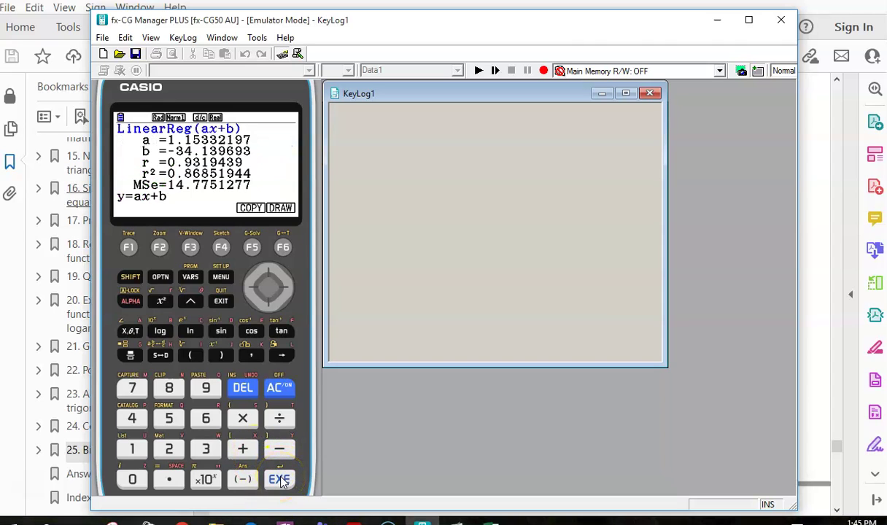
left_click(219, 275)
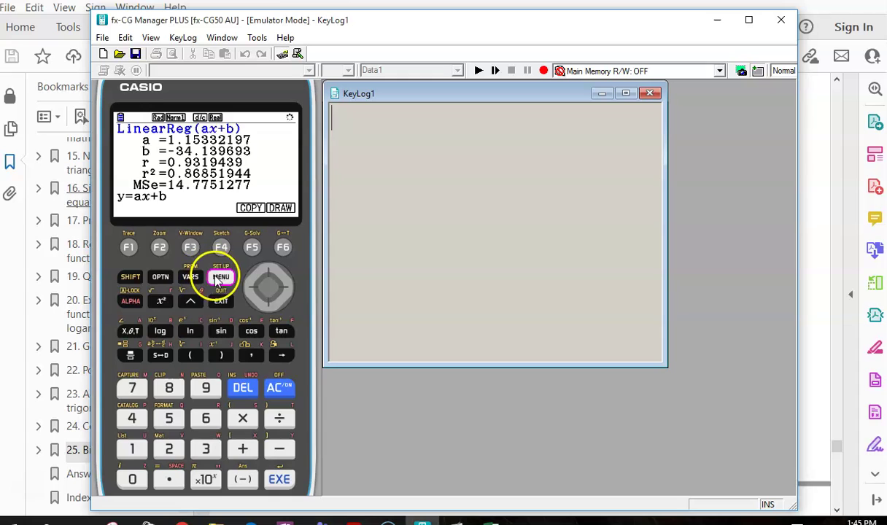
left_click(168, 419)
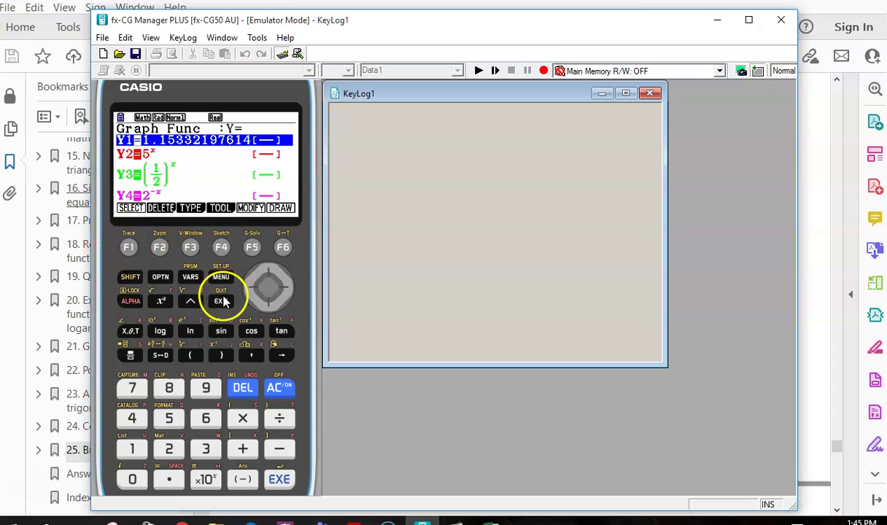
Deselect functions Y2, Y3 and Y4 so they are not graphed
left_click(269, 307)
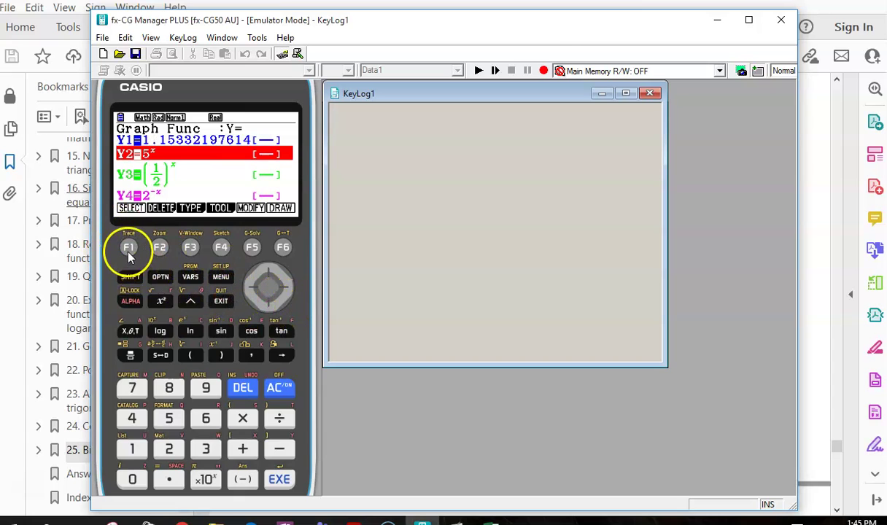
left_click(129, 251)
left_click(265, 307)
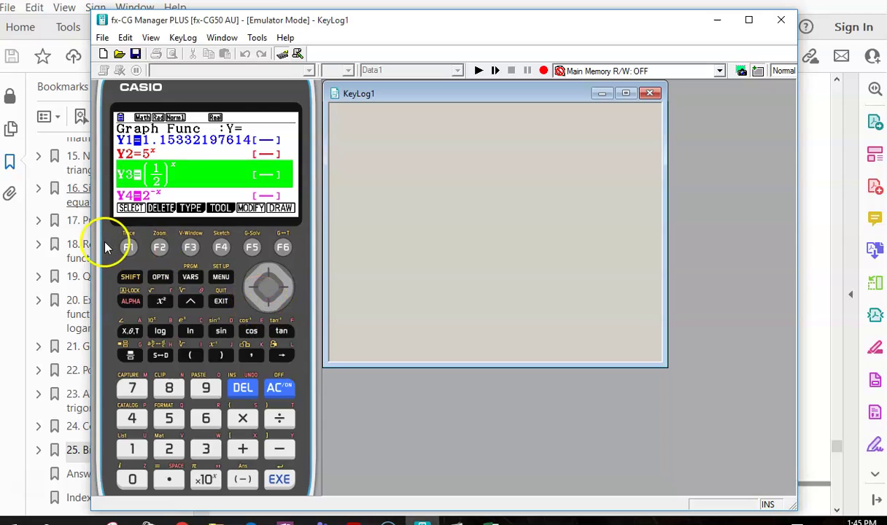
left_click(259, 299)
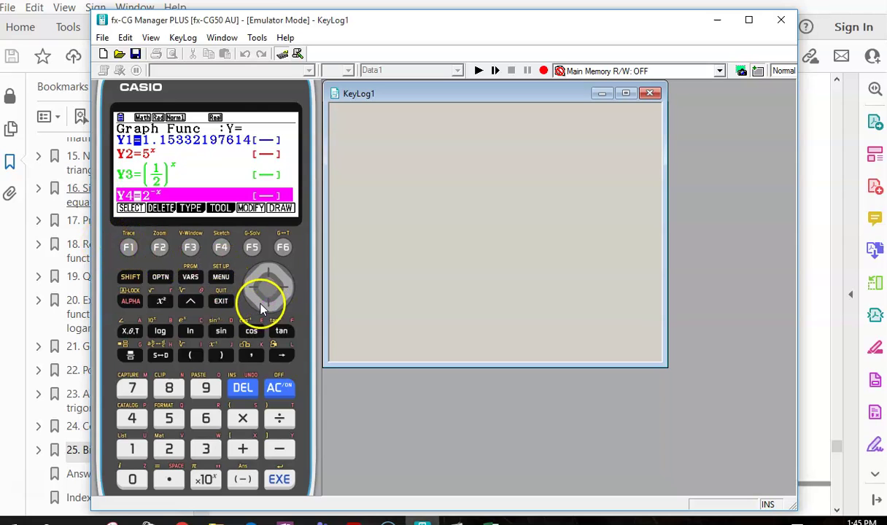
left_click(128, 250)
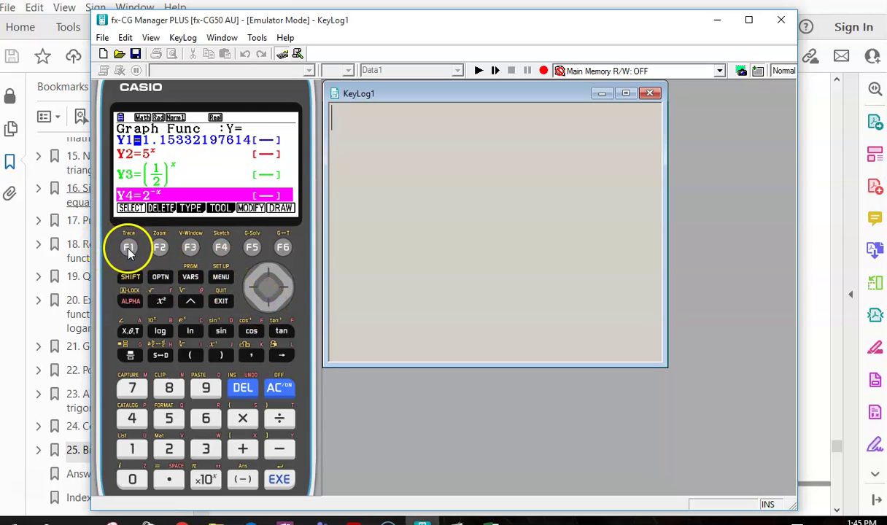
Draw the Y1 regression line and bring up the G-Solv calculations like Y-CAL and X-CAL
left_click(279, 482)
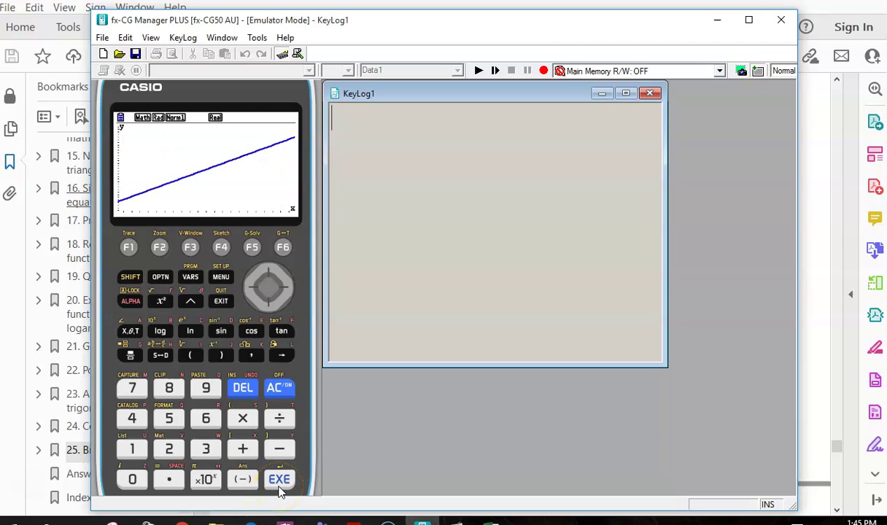
left_click(252, 248)
left_click(282, 249)
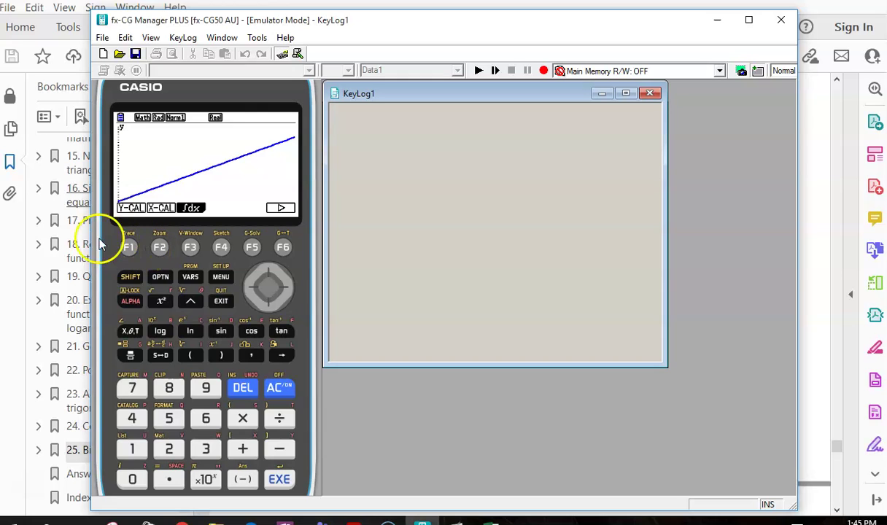
Redraw the four father-son height points in Statistics with the ax+b regression line overlaid
left_click(221, 276)
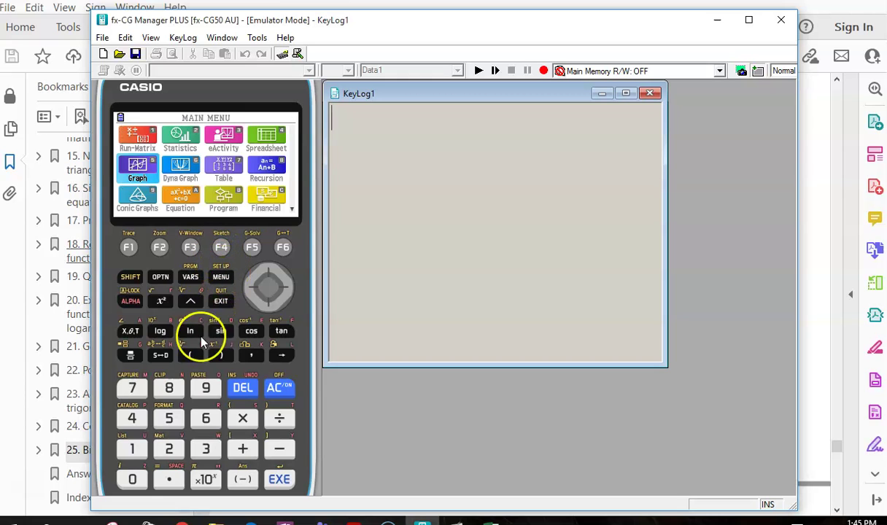
left_click(169, 456)
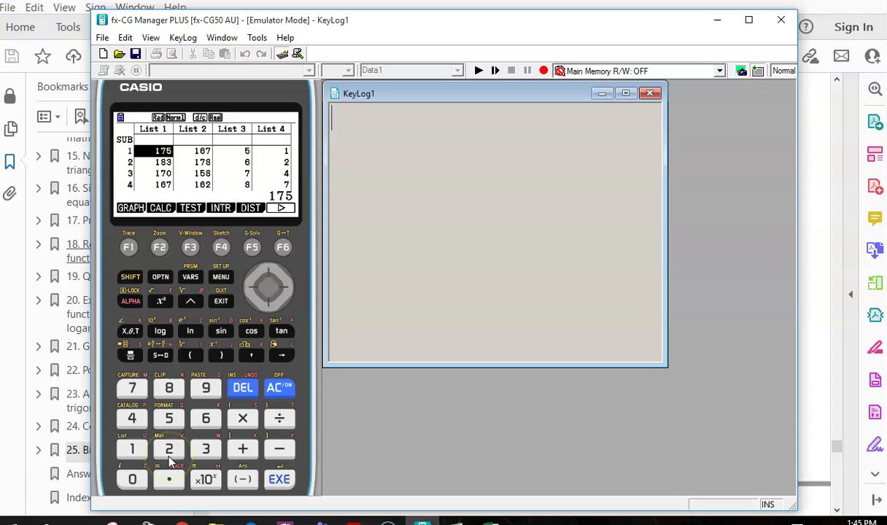
left_click(128, 249)
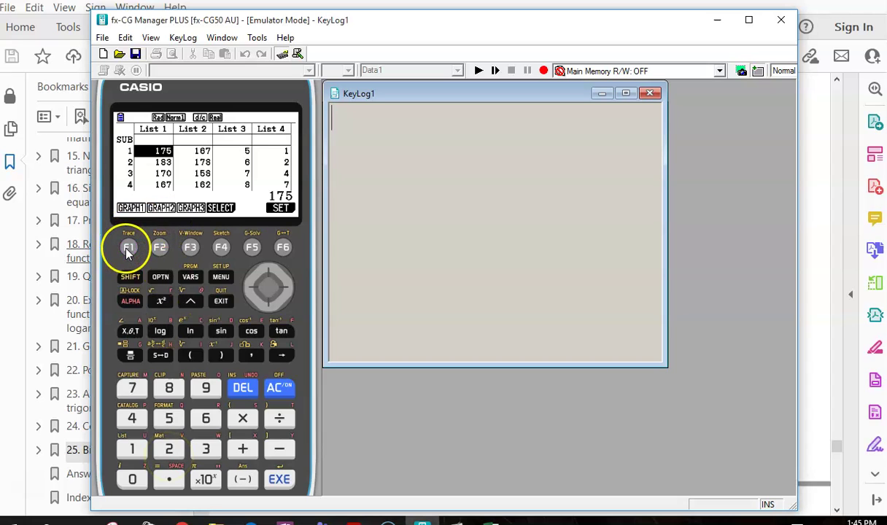
left_click(129, 248)
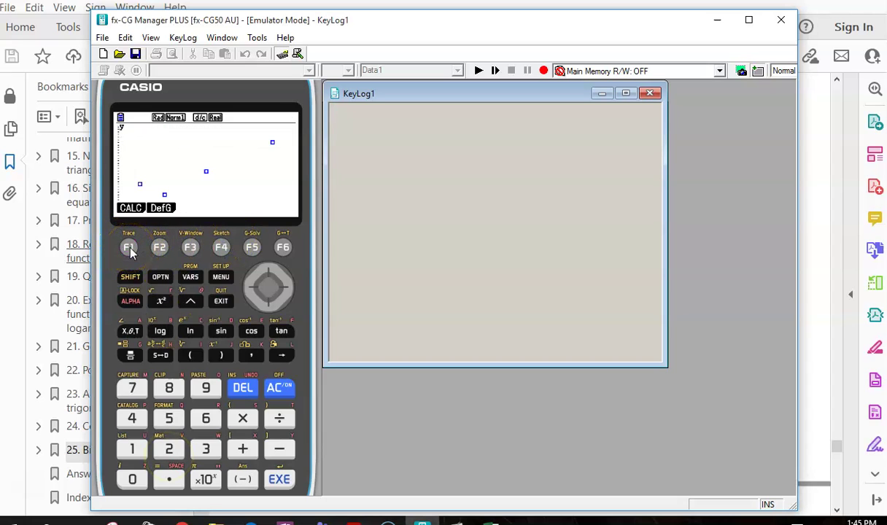
left_click(128, 248)
left_click(159, 248)
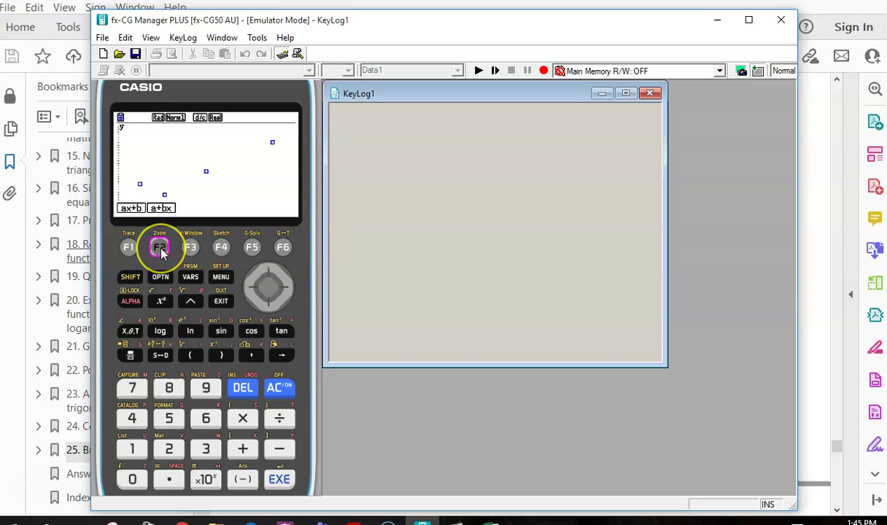
left_click(129, 248)
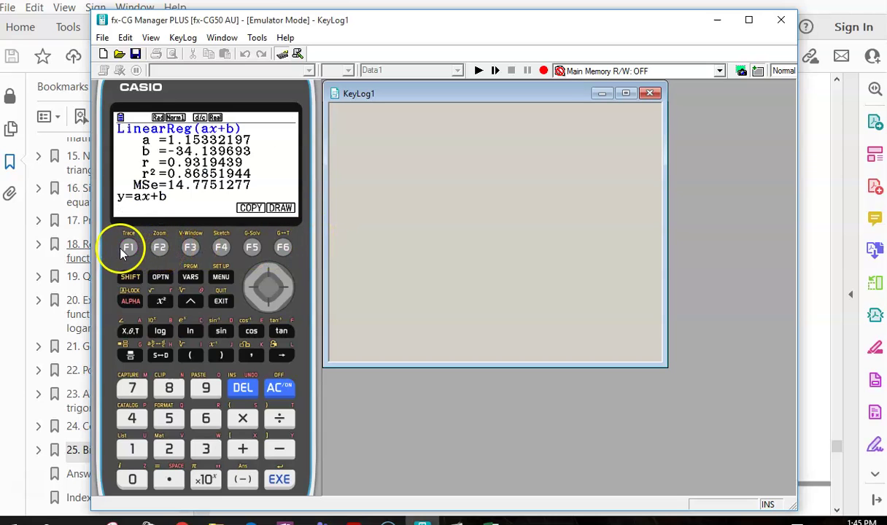
left_click(283, 249)
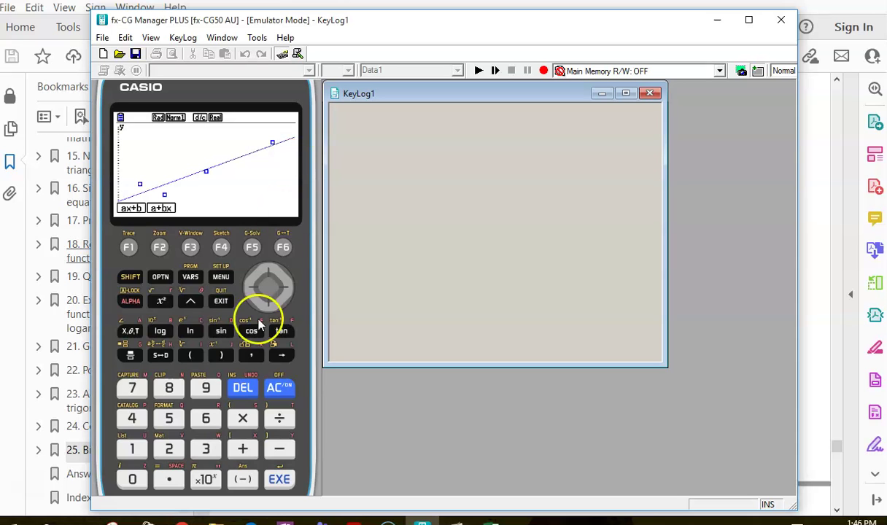
left_click(354, 522)
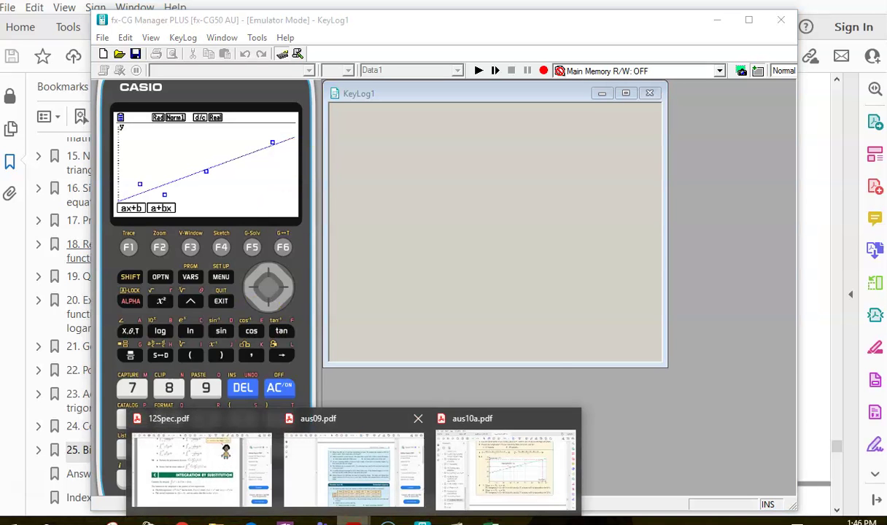
Bring aus10a.pdf to the front and go to page 539 on interpolation and extrapolation
left_click(515, 438)
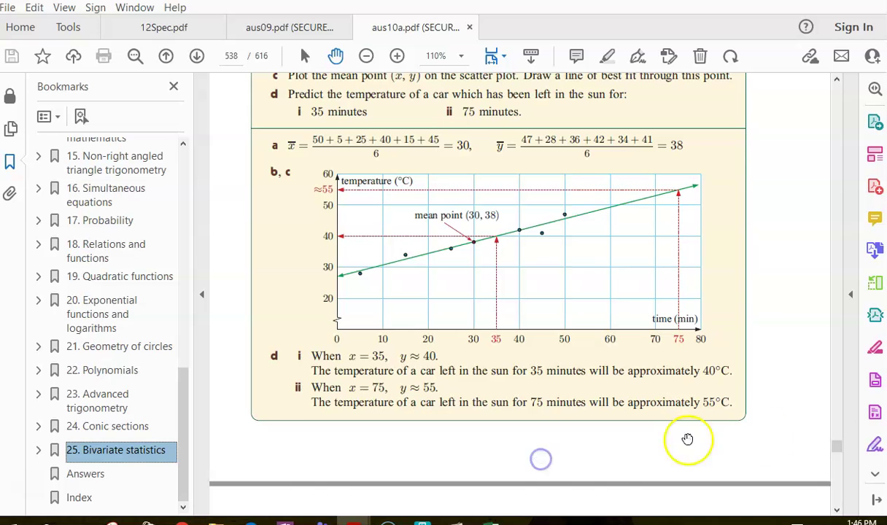
left_click(838, 509)
left_click(837, 510)
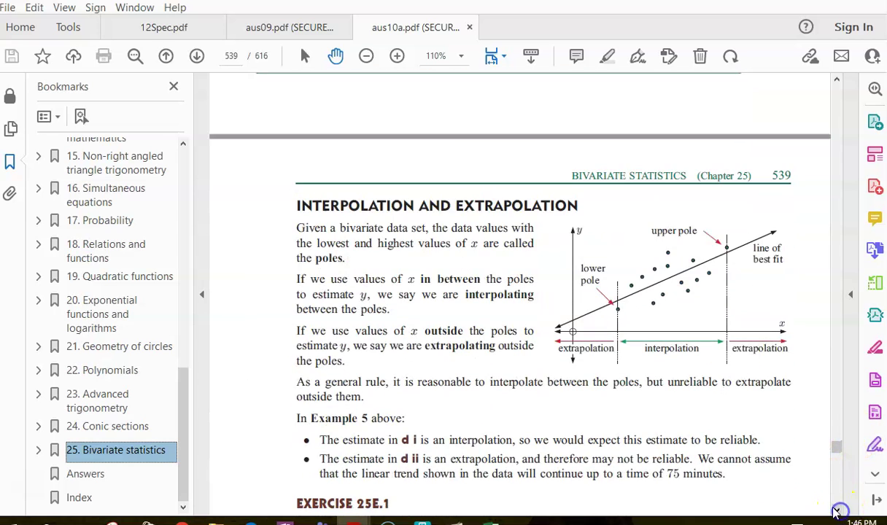